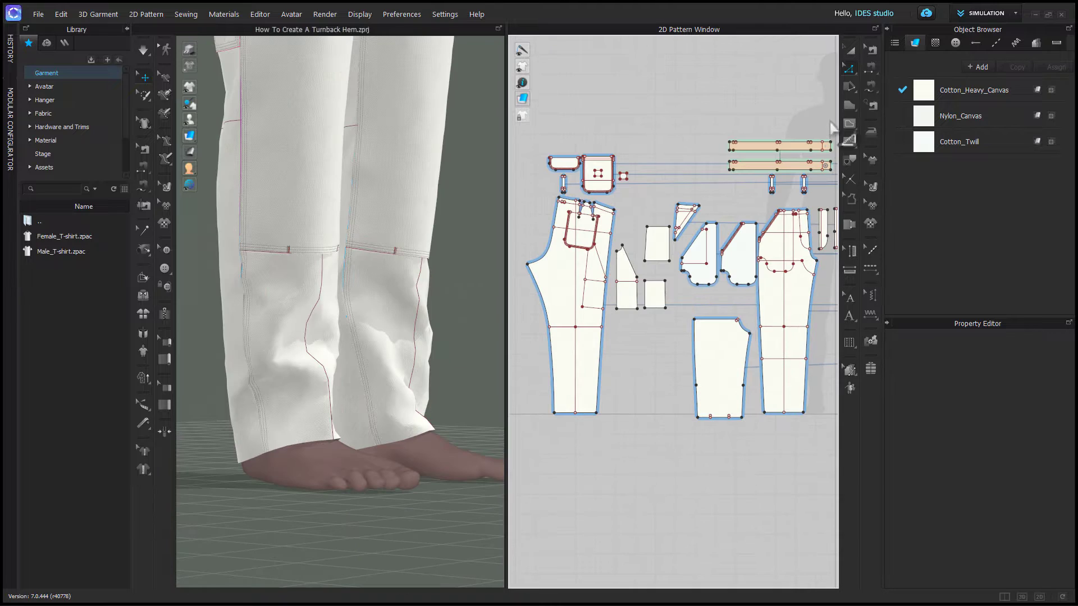
Open Offset Pattern Outline for the bottom hem edges of the right front and back leg pieces
{"action": "key", "text": "z"}
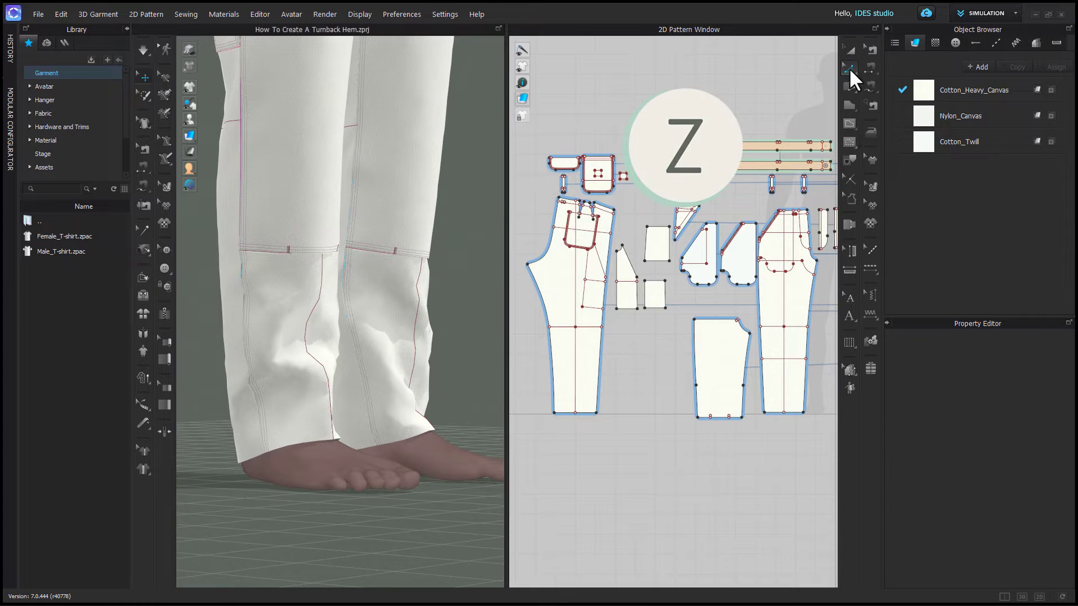
{"action": "left_click", "coordinate": [849, 67]}
{"action": "left_click", "coordinate": [887, 66]}
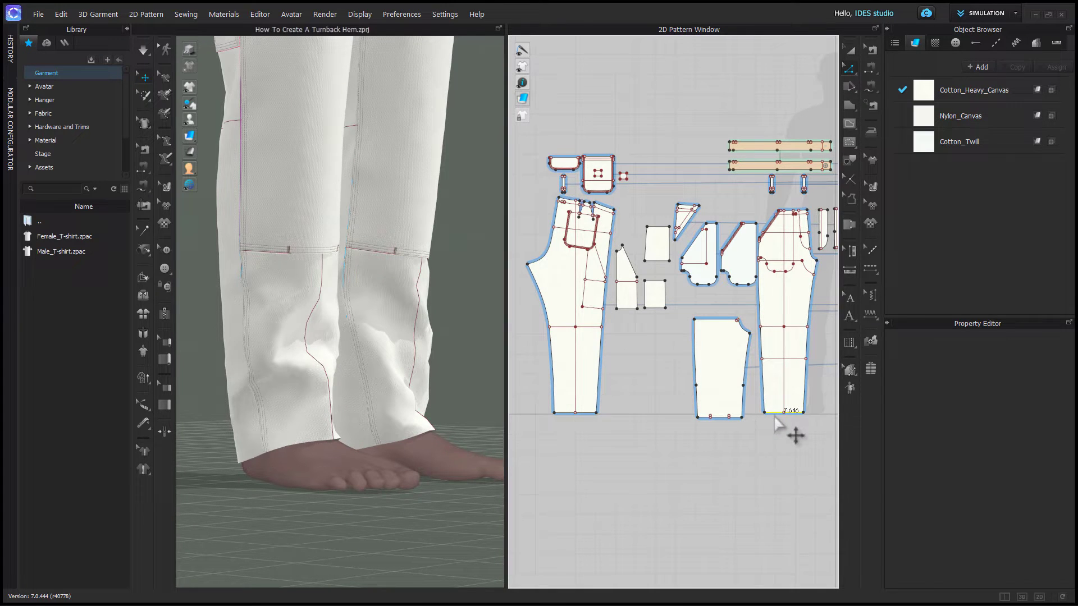
{"action": "left_click", "coordinate": [776, 416]}
{"action": "left_click", "coordinate": [586, 415], "text": "shift"}
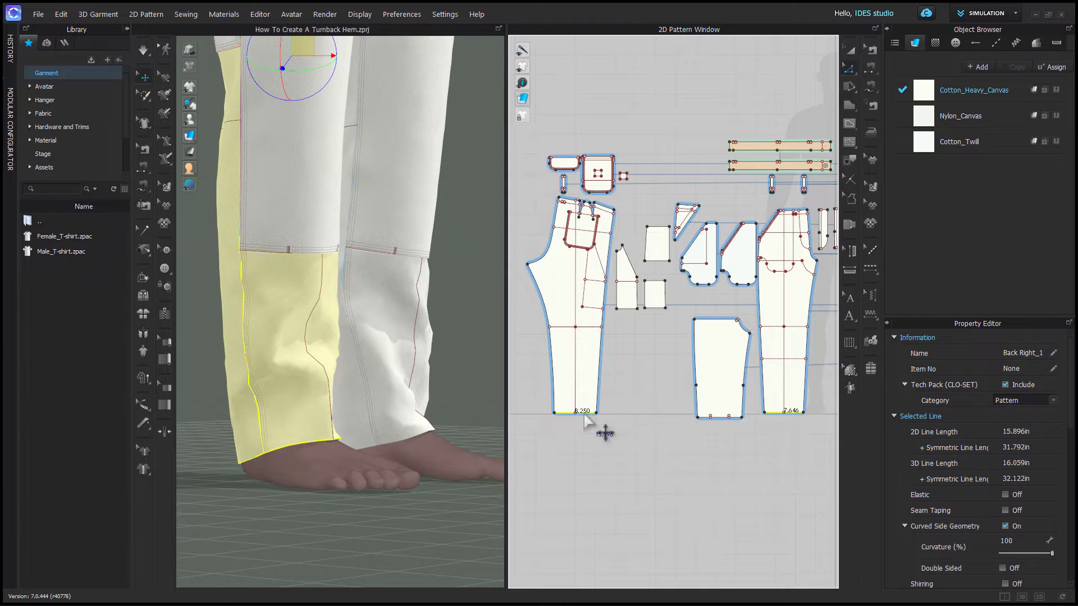
{"action": "right_click", "coordinate": [586, 420]}
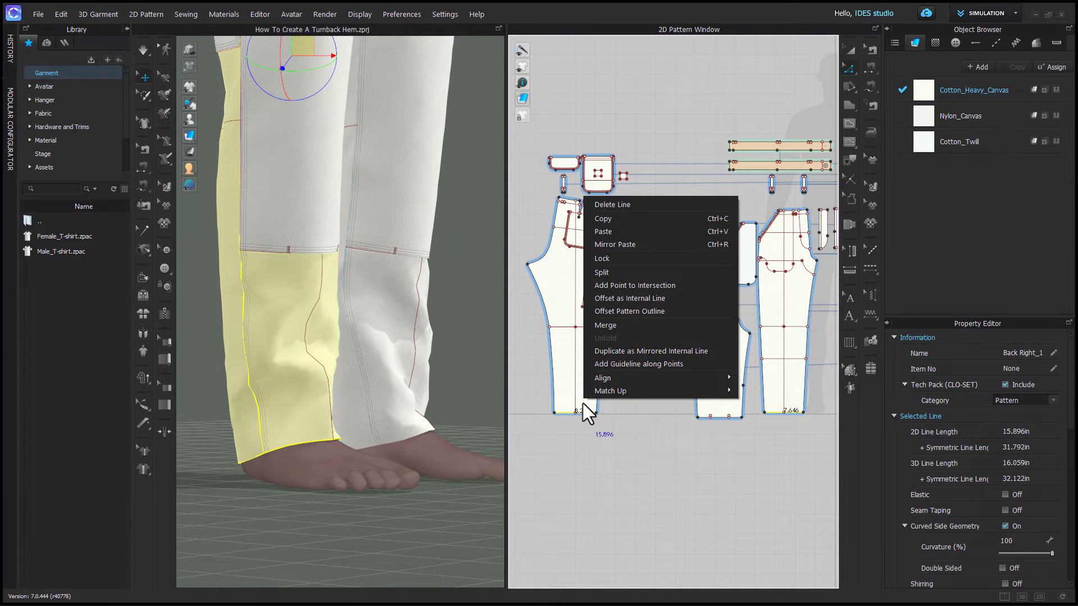
{"action": "left_click", "coordinate": [621, 312]}
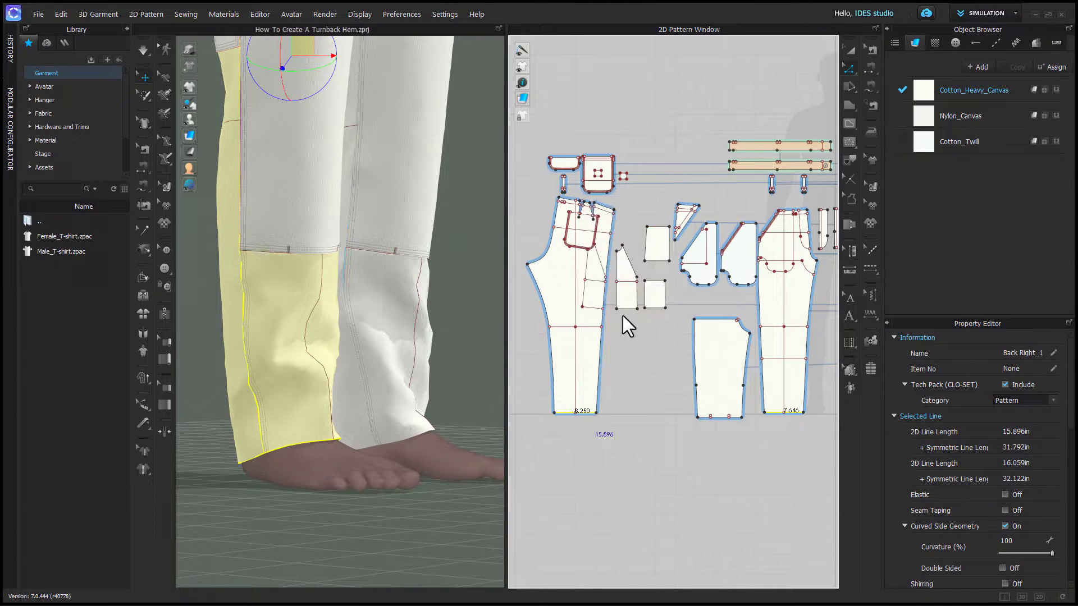
Extend both selected hem outlines by 1 in, creating an internal line and using Mirror as the side segment type
{"action": "left_click_drag", "start_coordinate": [575, 166], "coordinate": [418, 180]}
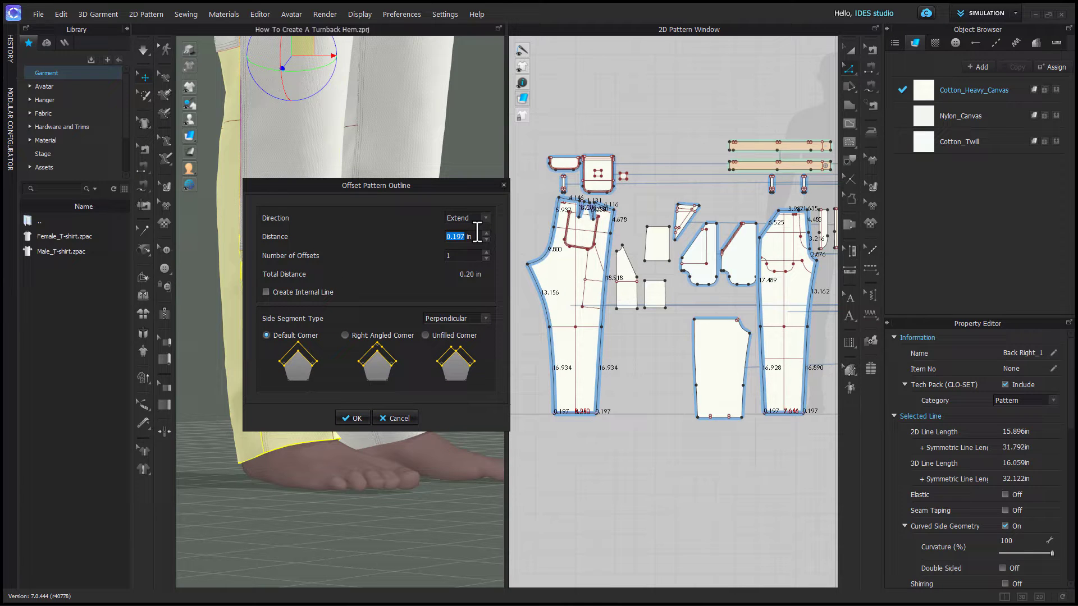
{"action": "type", "text": "1"}
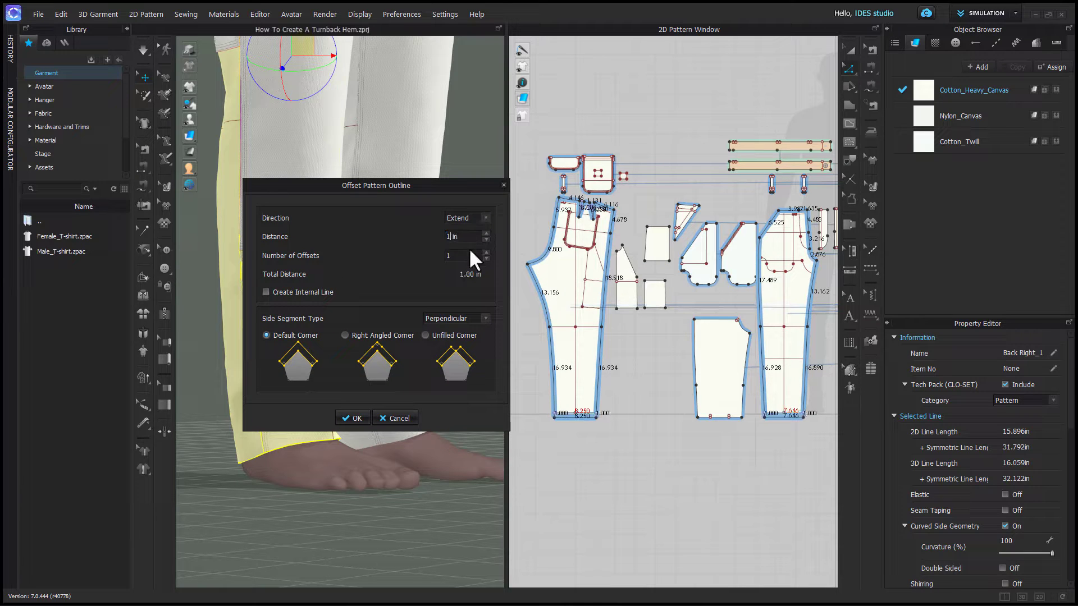
{"action": "left_click", "coordinate": [266, 292]}
{"action": "left_click", "coordinate": [447, 317]}
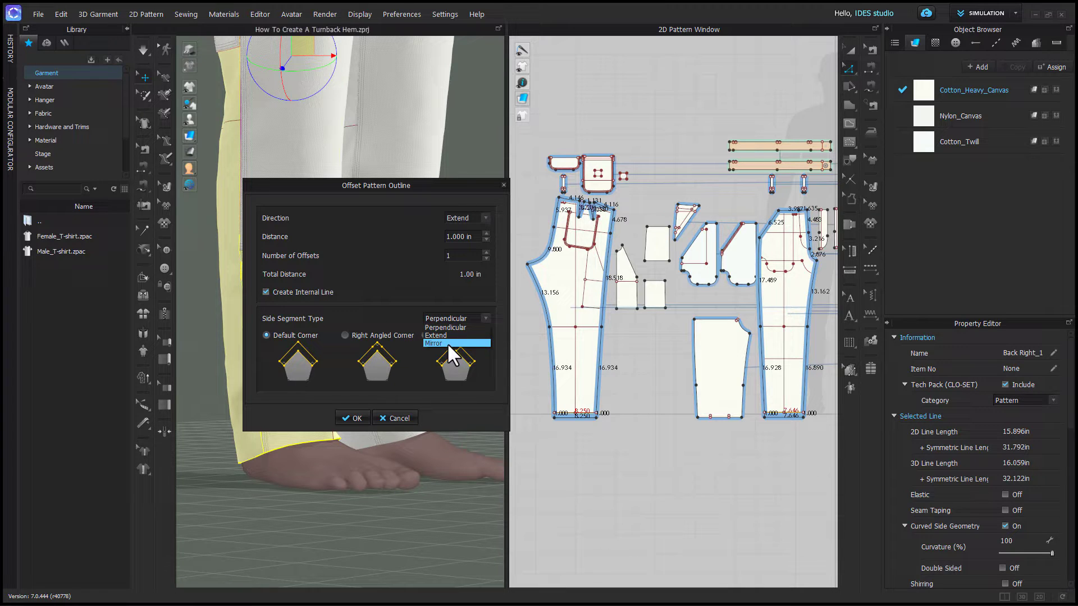
{"action": "left_click", "coordinate": [452, 343]}
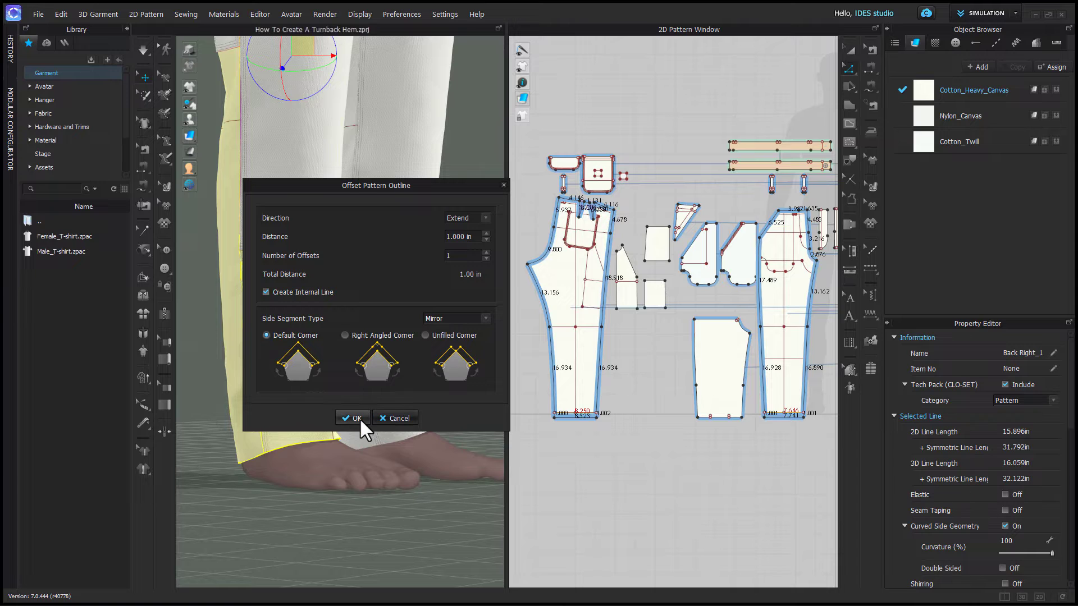
{"action": "left_click", "coordinate": [357, 418]}
{"action": "left_click", "coordinate": [564, 473]}
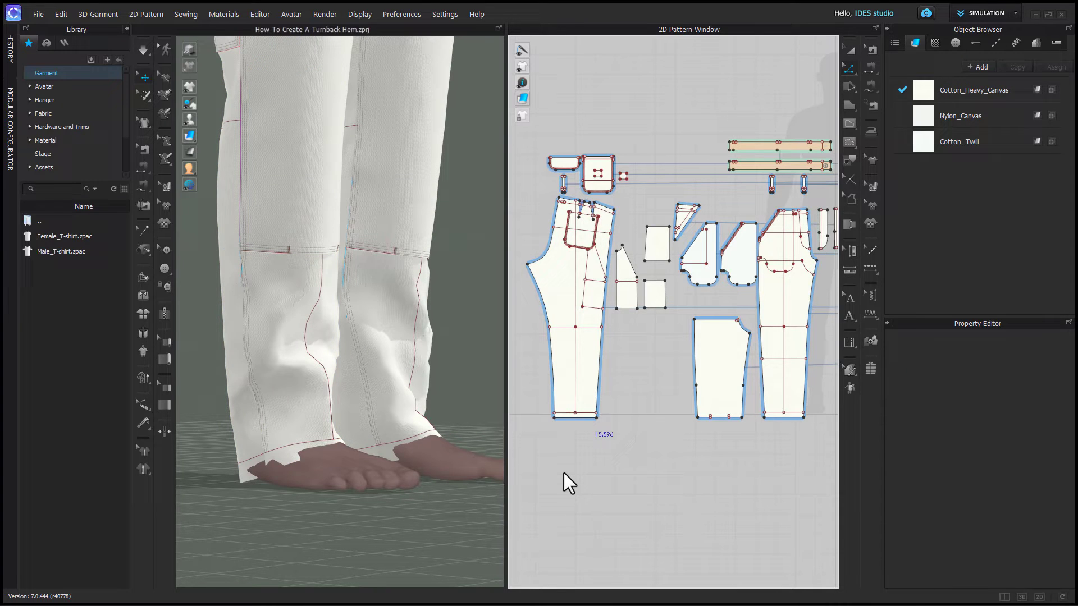
Fold the right front leg's hem allowance inward along its new internal line in the 3D view
{"action": "scroll", "coordinate": [563, 472], "scroll_direction": "up", "scroll_amount": 4}
{"action": "middle_click_drag", "start_coordinate": [564, 444], "coordinate": [611, 469]}
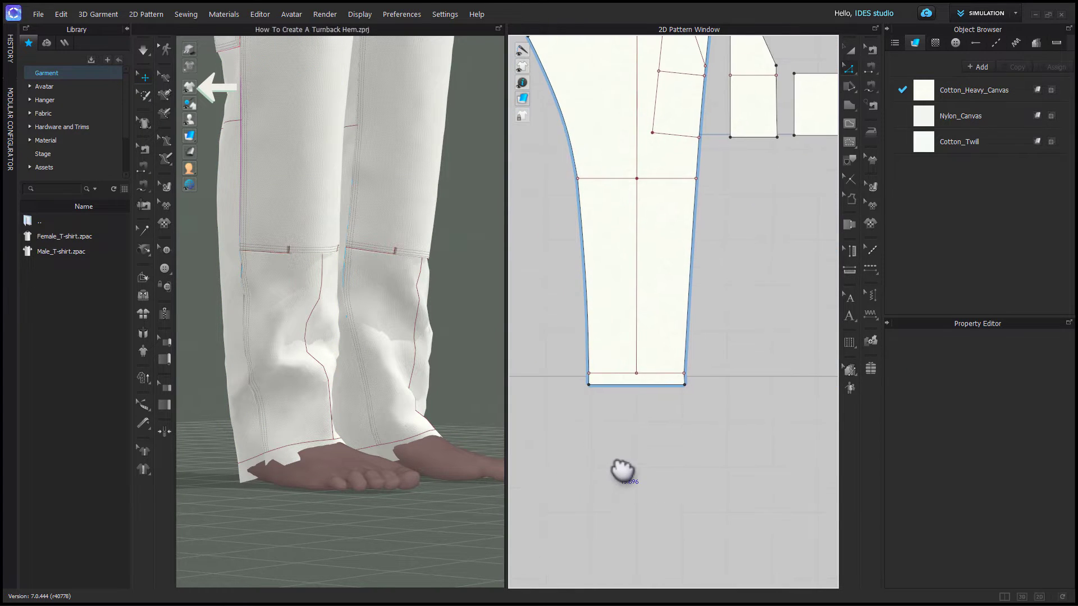
{"action": "left_click", "coordinate": [143, 277]}
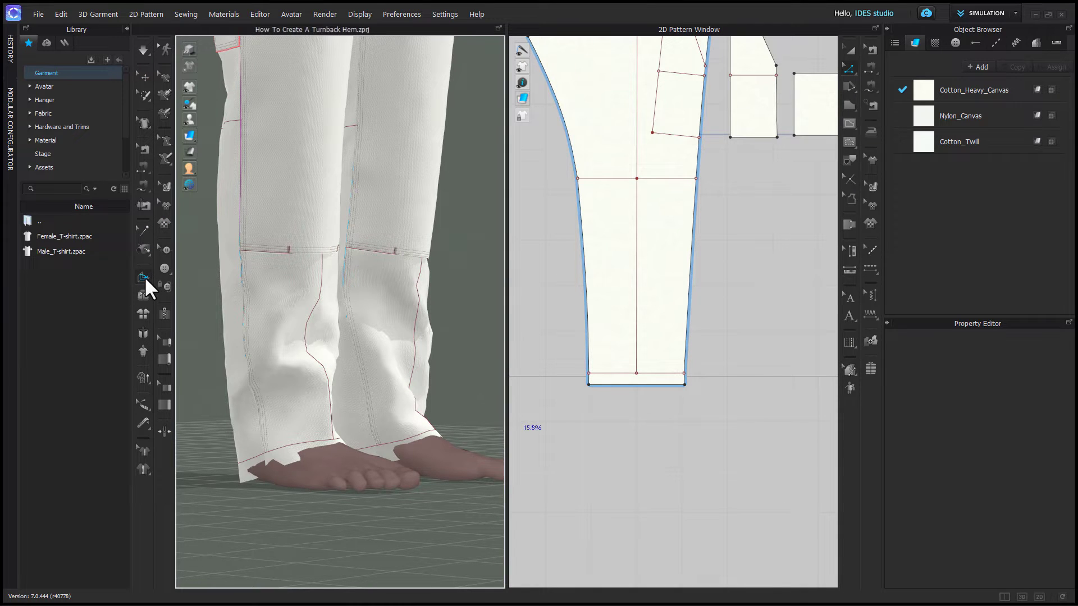
{"action": "left_click", "coordinate": [299, 443]}
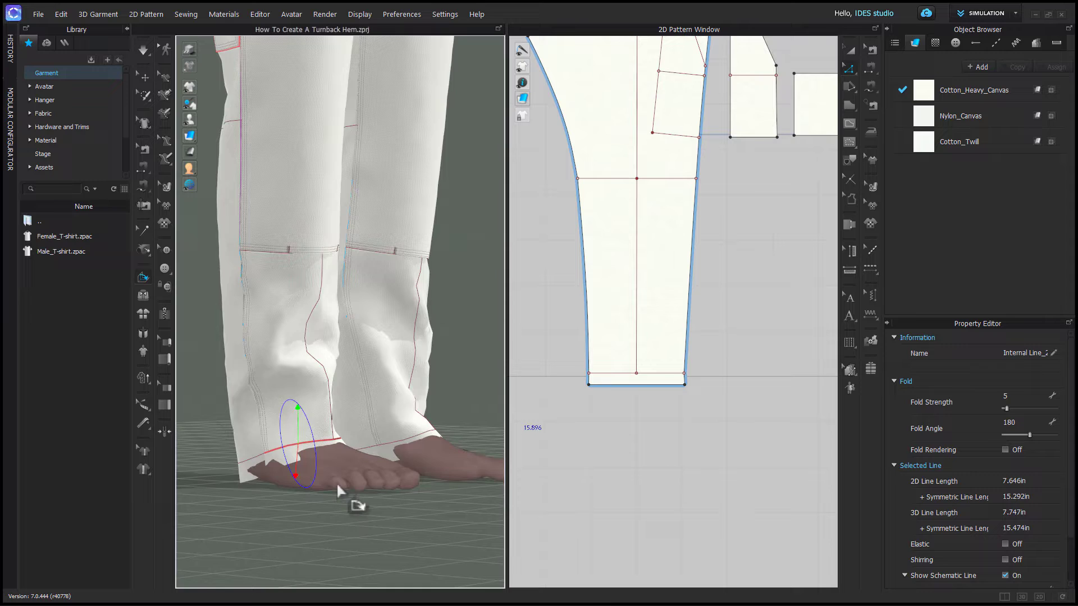
{"action": "right_click_drag", "start_coordinate": [337, 485], "coordinate": [275, 463]}
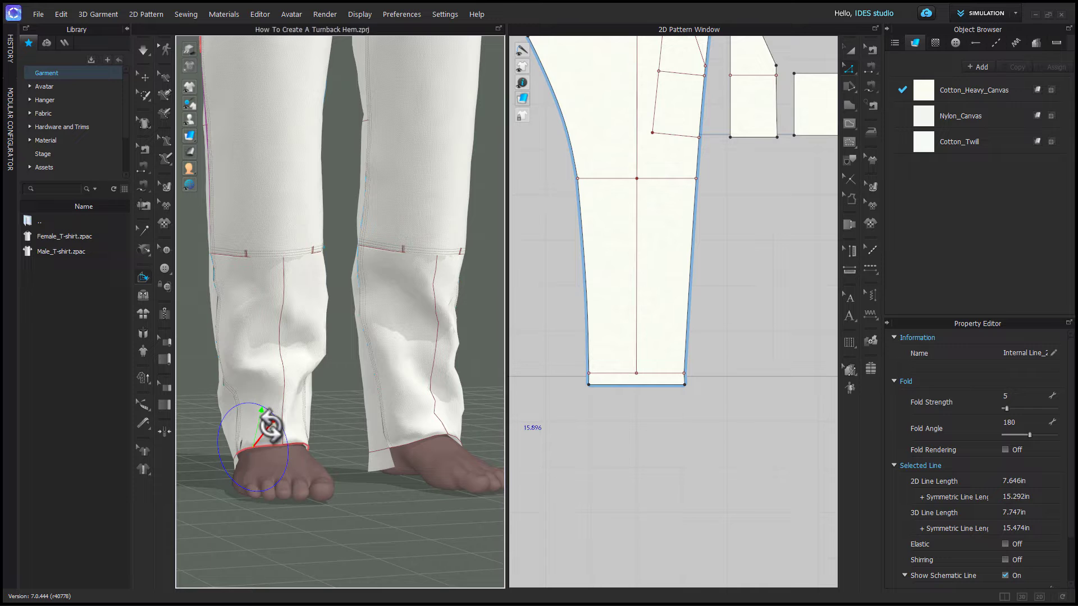
{"action": "left_click_drag", "start_coordinate": [271, 426], "coordinate": [262, 464]}
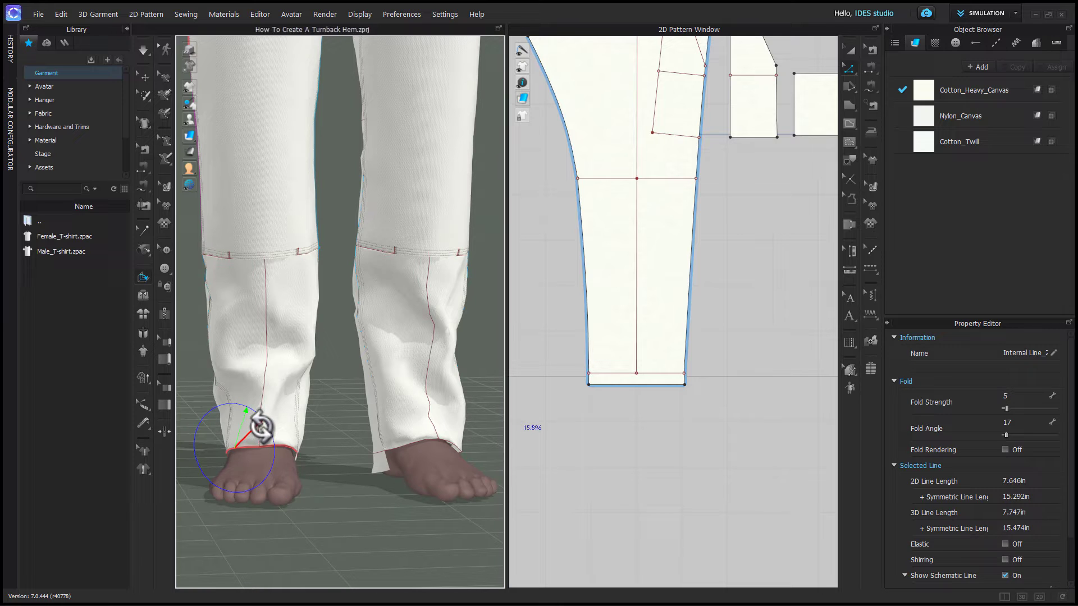
{"action": "left_click_drag", "start_coordinate": [255, 423], "coordinate": [249, 497]}
Fold the right back leg's hem allowance inward along its internal line in the 3D view, to a fold angle of about 41
{"action": "right_click_drag", "start_coordinate": [249, 497], "coordinate": [392, 489]}
{"action": "left_click", "coordinate": [247, 470]}
{"action": "left_click_drag", "start_coordinate": [255, 478], "coordinate": [256, 440]}
Set the fold angle to 30 and turn on Fold Rendering for the internal hem lines of the right back and front legs
{"action": "scroll", "coordinate": [651, 451], "scroll_direction": "down", "scroll_amount": 3}
{"action": "left_click", "coordinate": [650, 451]}
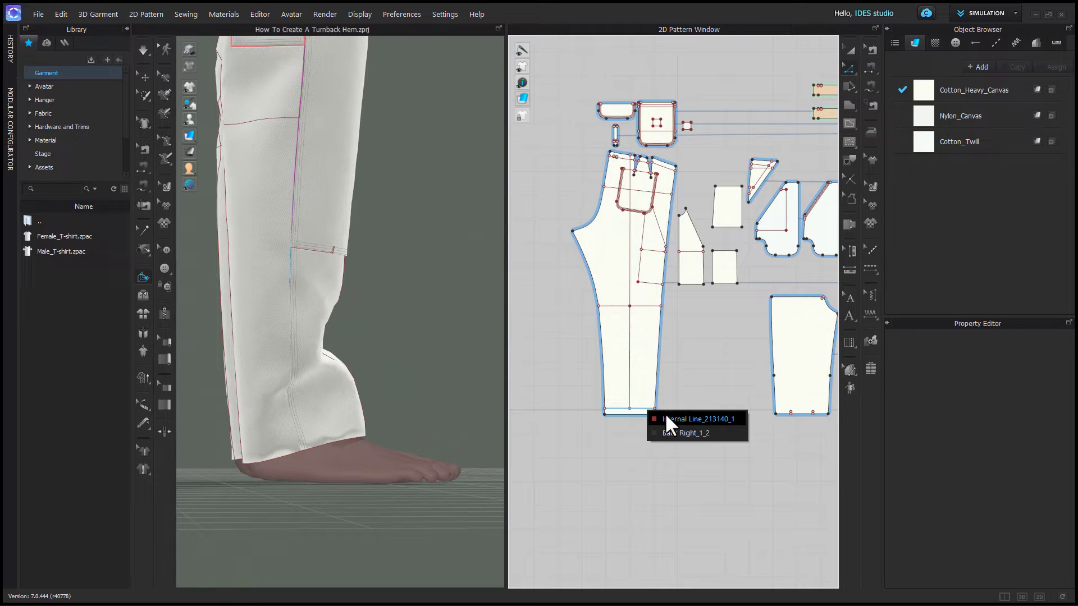
{"action": "left_click", "coordinate": [667, 419]}
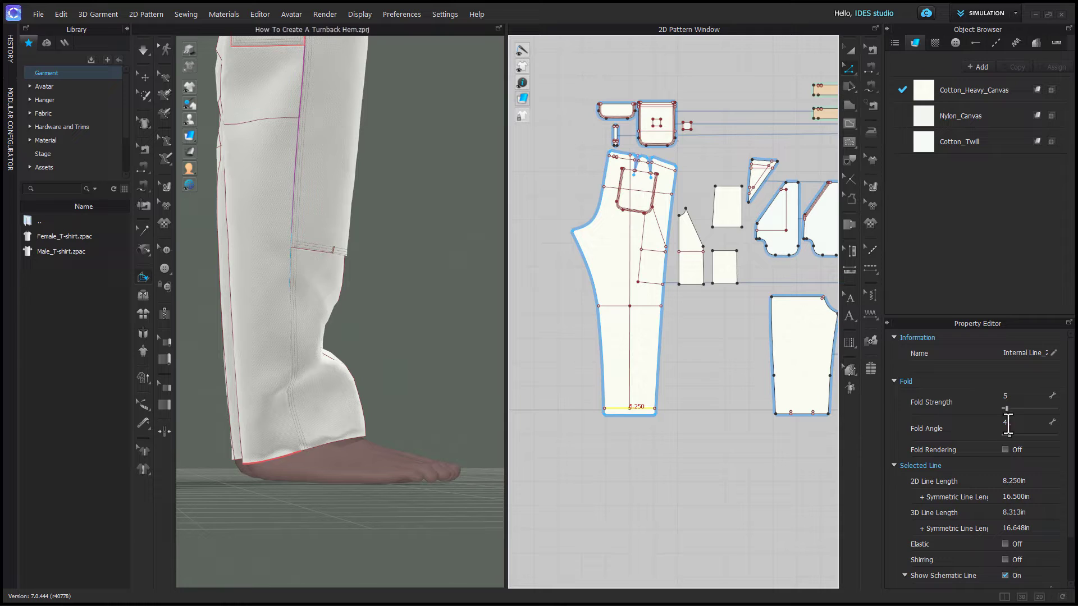
{"action": "middle_click_drag", "start_coordinate": [813, 435], "coordinate": [632, 437]}
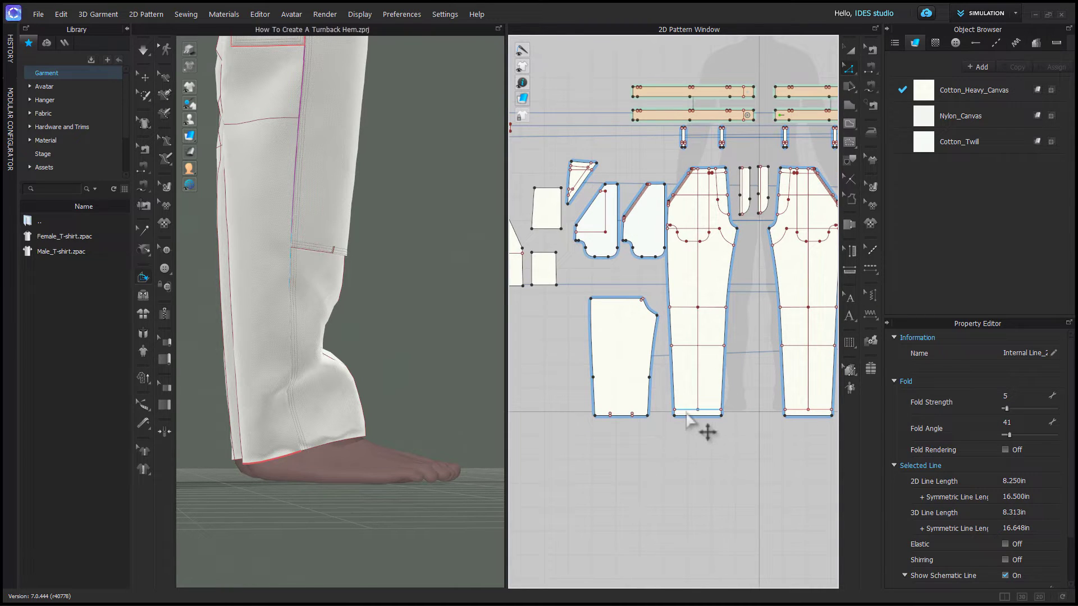
{"action": "left_click", "coordinate": [688, 415]}
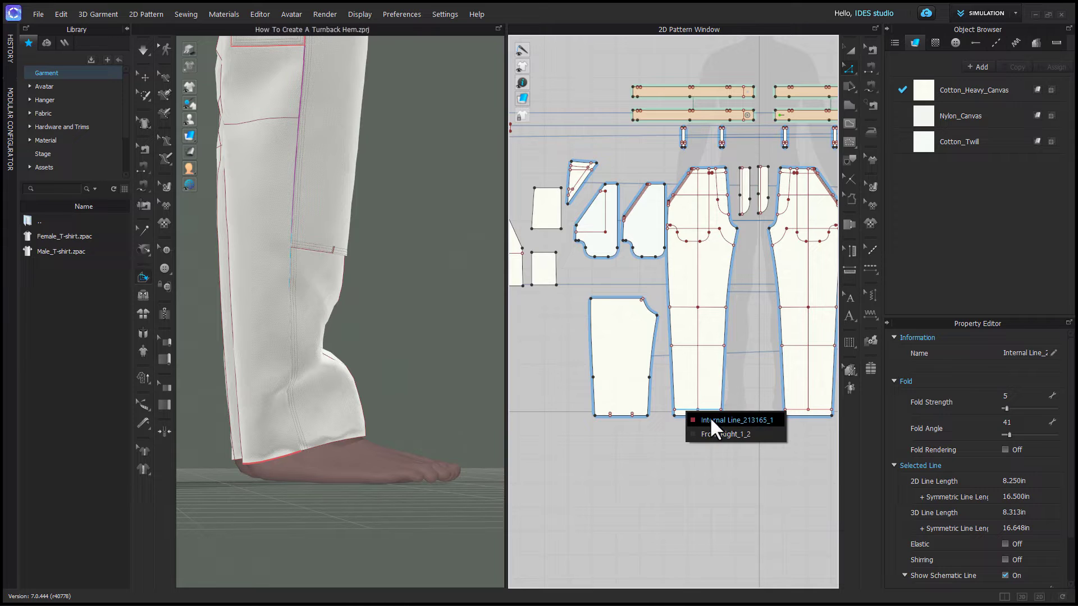
{"action": "left_click", "coordinate": [710, 419]}
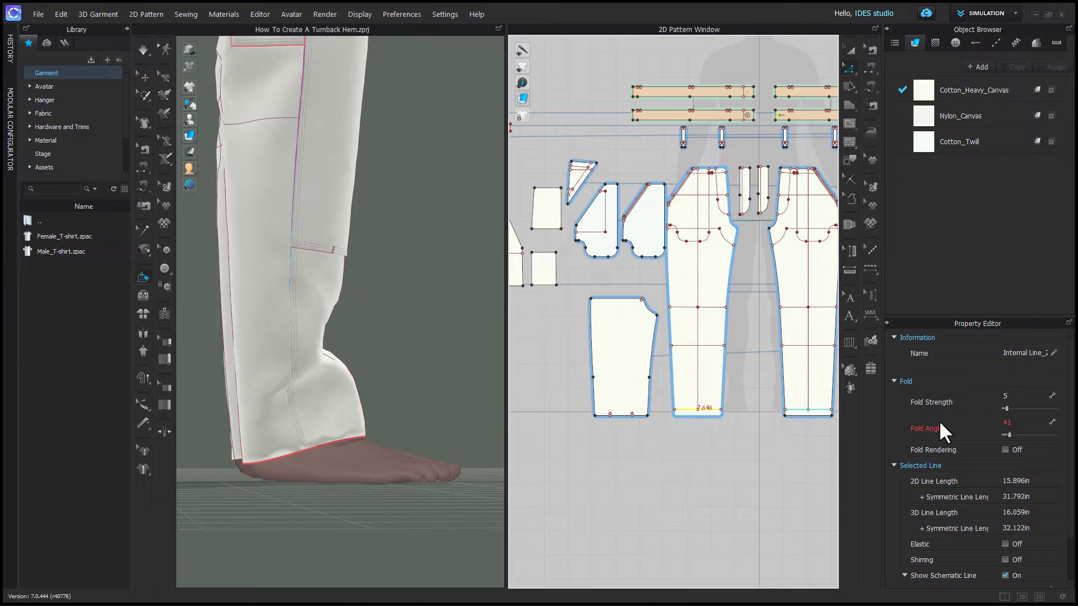
{"action": "left_click", "coordinate": [1035, 423]}
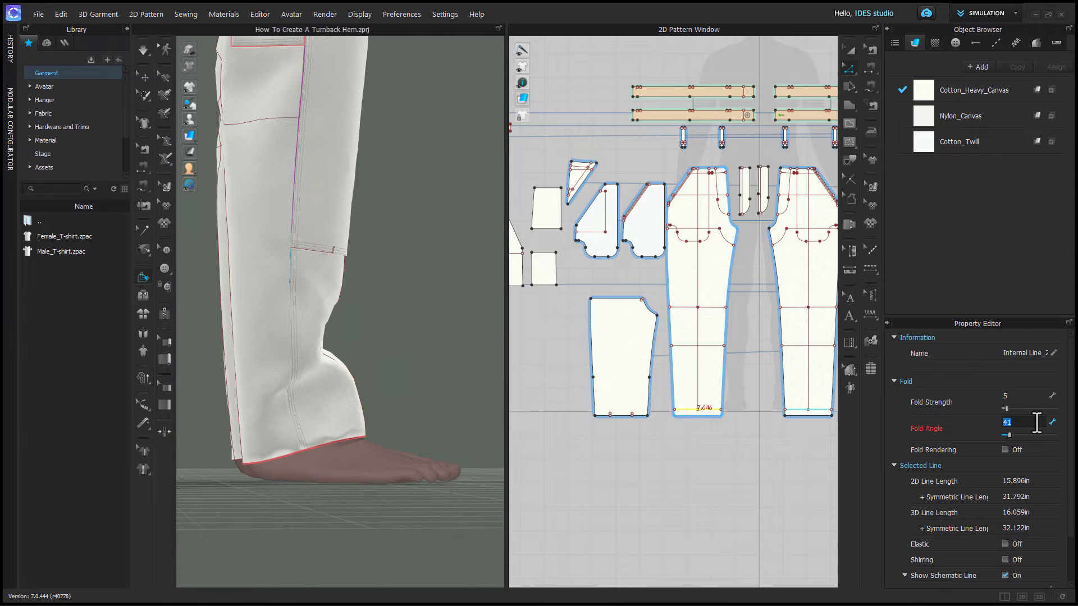
{"action": "type", "text": "30"}
{"action": "key", "text": "Return"}
{"action": "left_click", "coordinate": [1005, 449]}
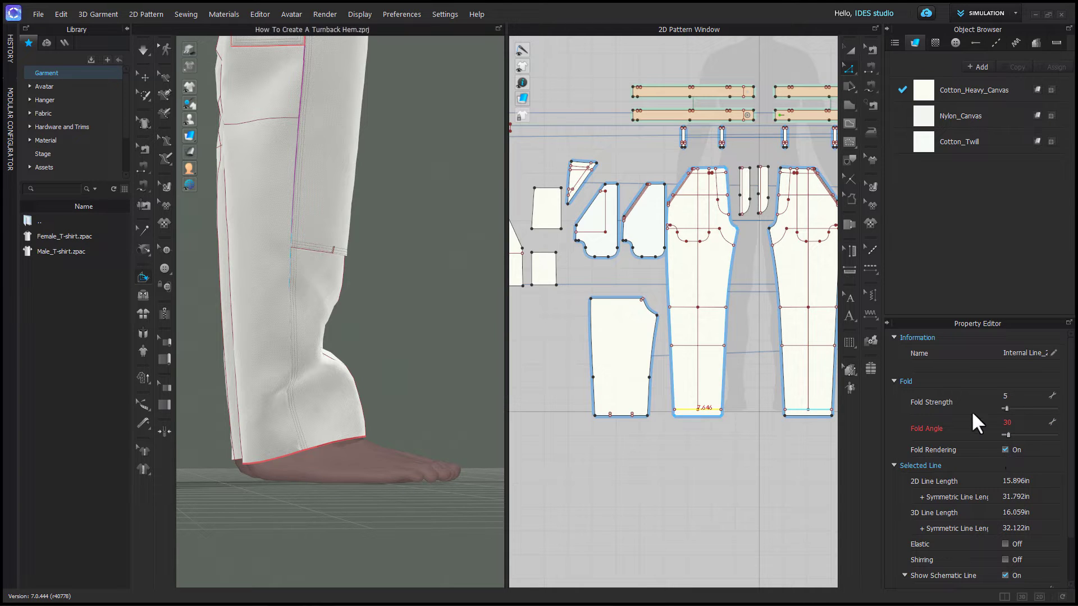
{"action": "left_click", "coordinate": [702, 472]}
Offset the bottom hem edges of the right back and front legs as internal lines at a distance of 2 in
{"action": "right_click_drag", "start_coordinate": [421, 493], "coordinate": [397, 469]}
{"action": "scroll", "coordinate": [668, 482], "scroll_direction": "down", "scroll_amount": 2}
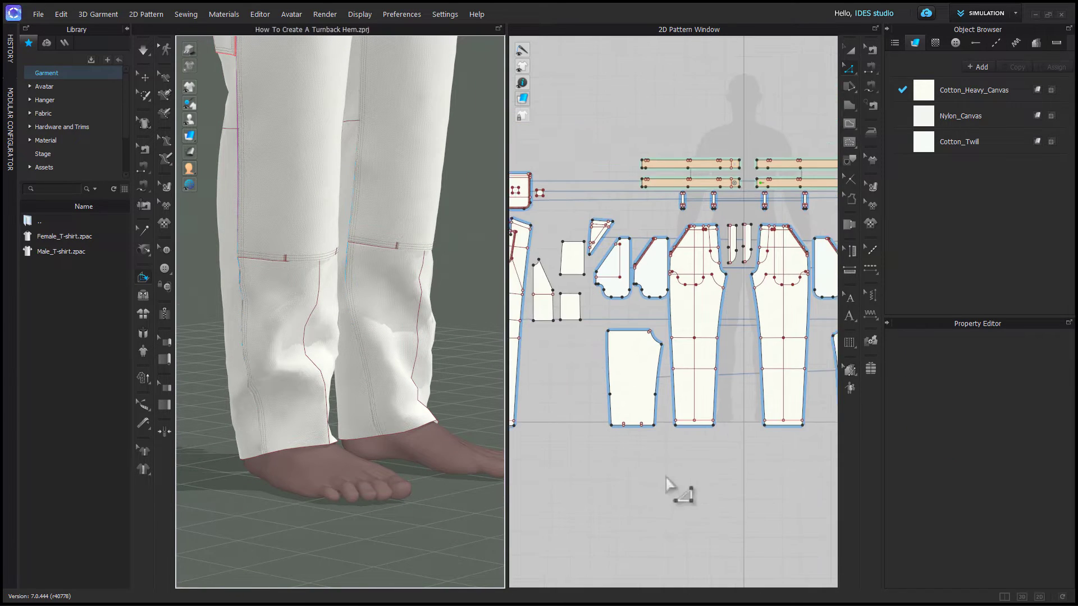
{"action": "right_click_drag", "start_coordinate": [668, 483], "coordinate": [753, 486]}
{"action": "left_click", "coordinate": [583, 422]}
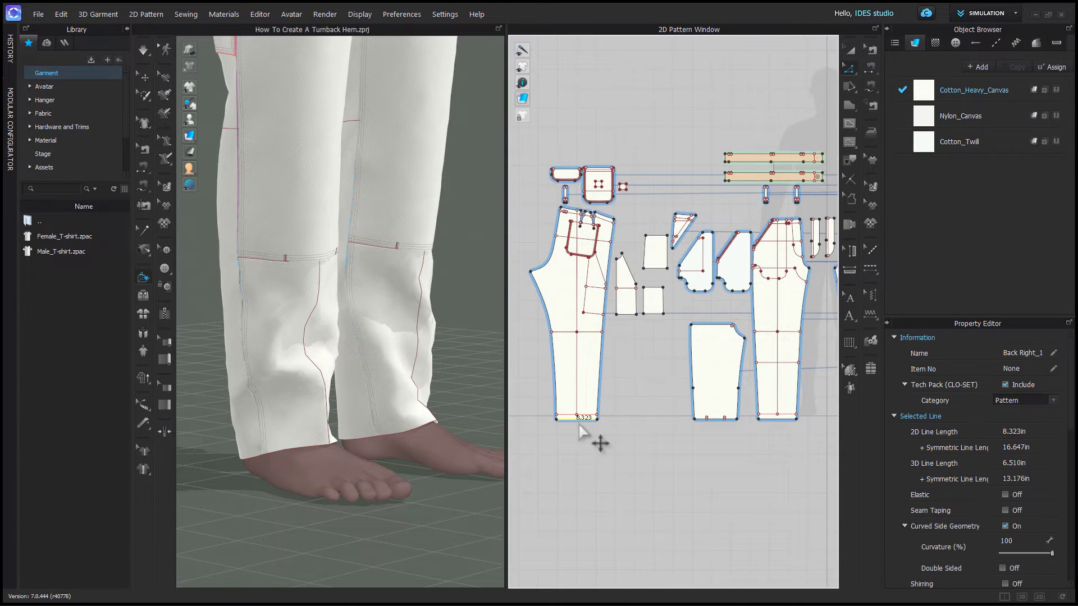
{"action": "left_click", "coordinate": [777, 419], "text": "shift"}
{"action": "right_click", "coordinate": [792, 430]}
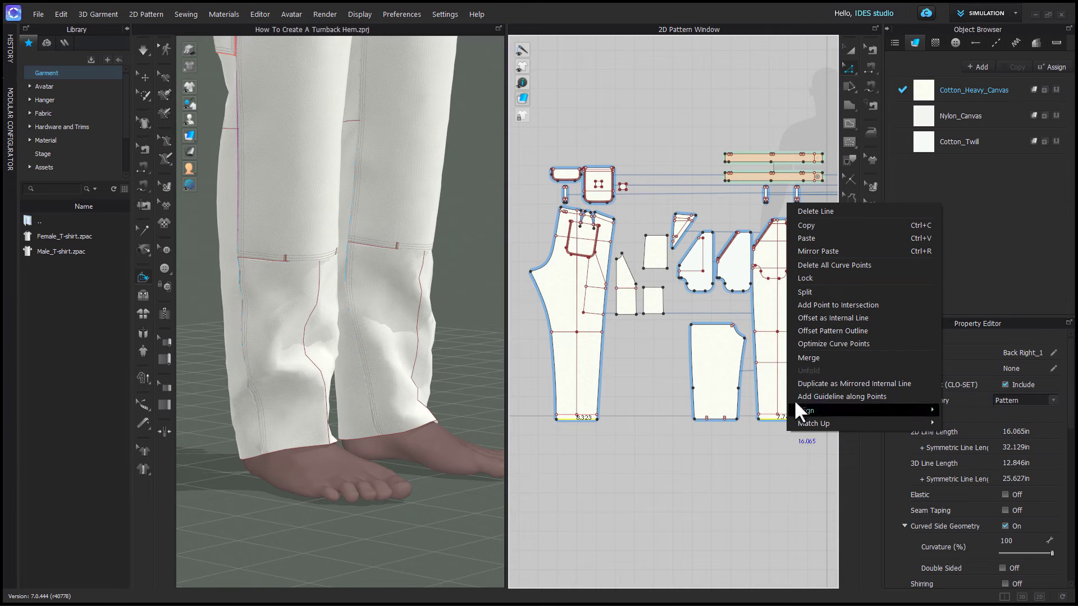
{"action": "left_click", "coordinate": [847, 318]}
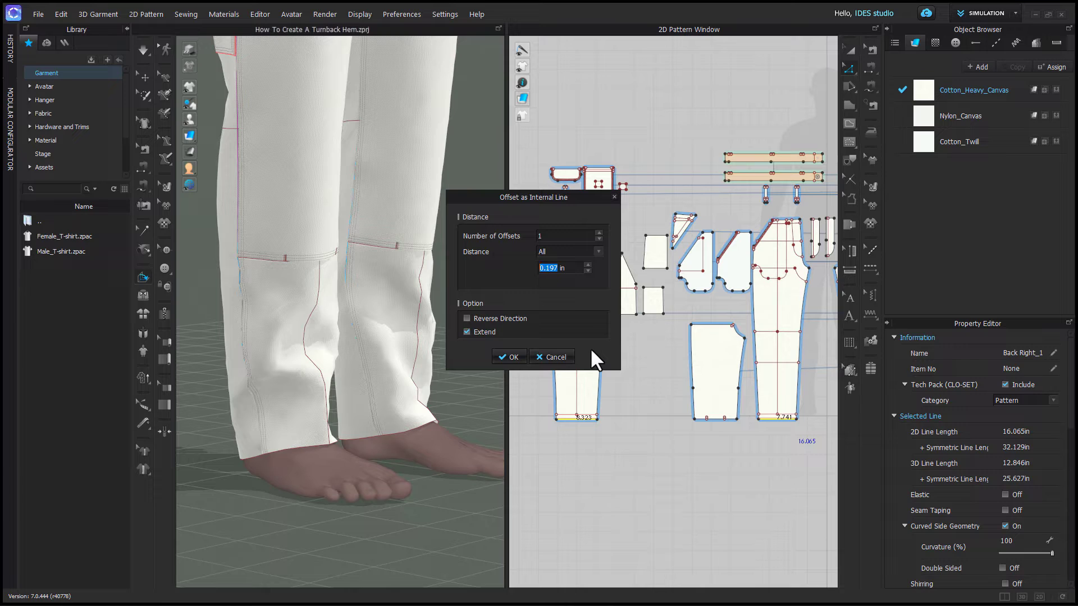
{"action": "type", "text": "1"}
{"action": "key", "text": "BackSpace"}
{"action": "type", "text": "2"}
{"action": "left_click", "coordinate": [508, 358]}
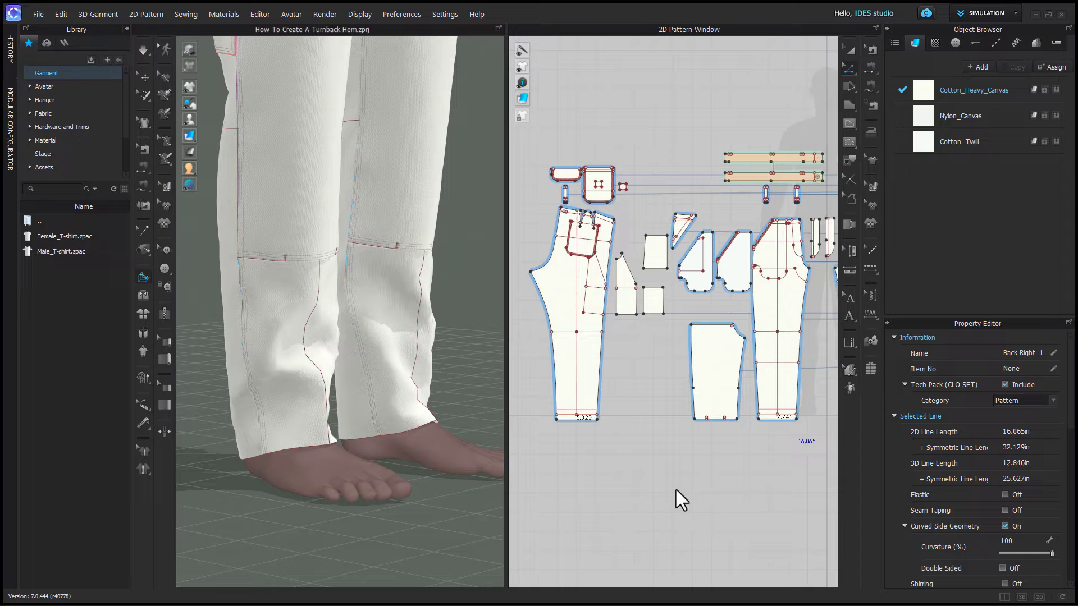
{"action": "left_click", "coordinate": [581, 464]}
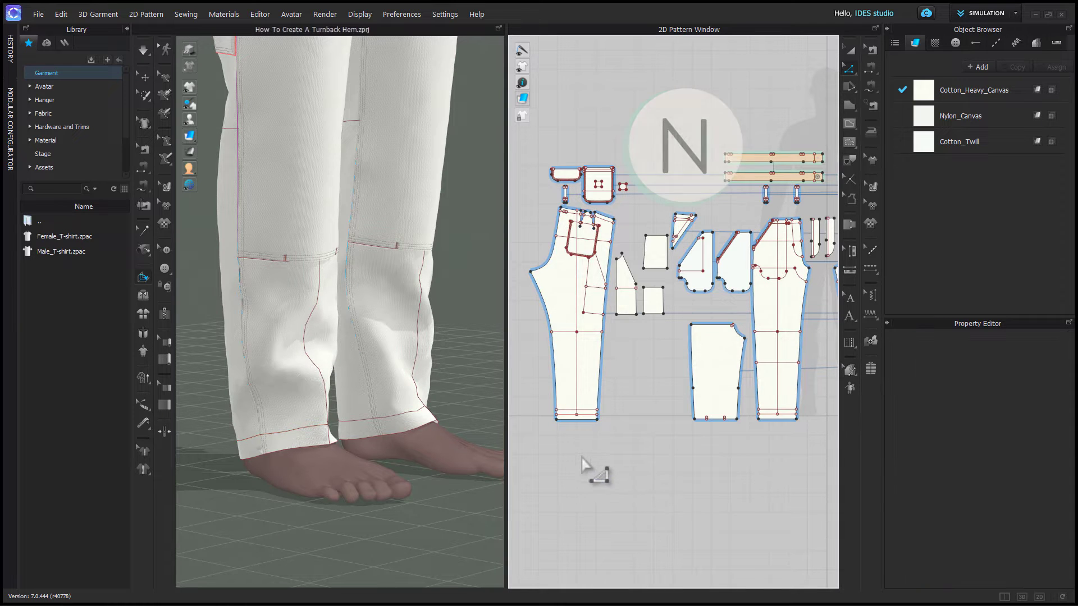
Sew the bottom hem edge of the right back and front legs to the upper internal line on each piece
{"action": "left_click", "coordinate": [876, 64]}
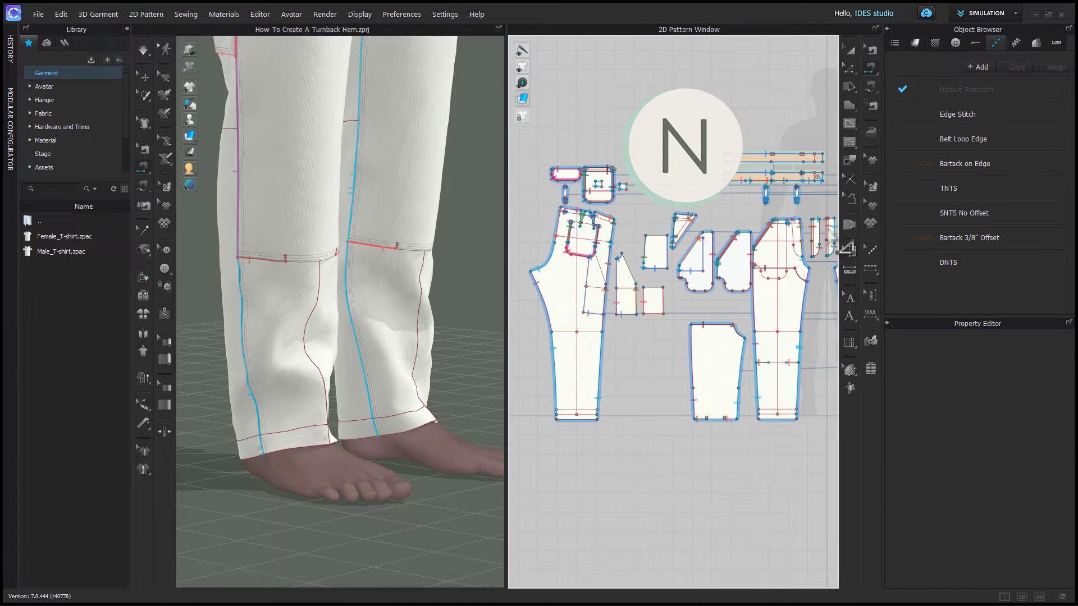
{"action": "left_click", "coordinate": [589, 418]}
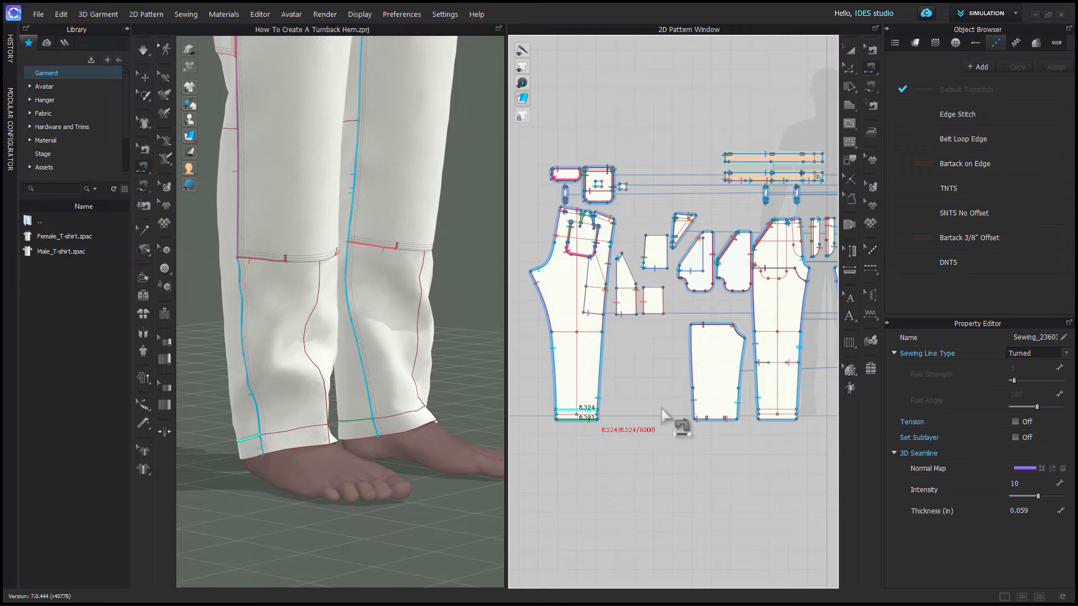
{"action": "left_click", "coordinate": [791, 413]}
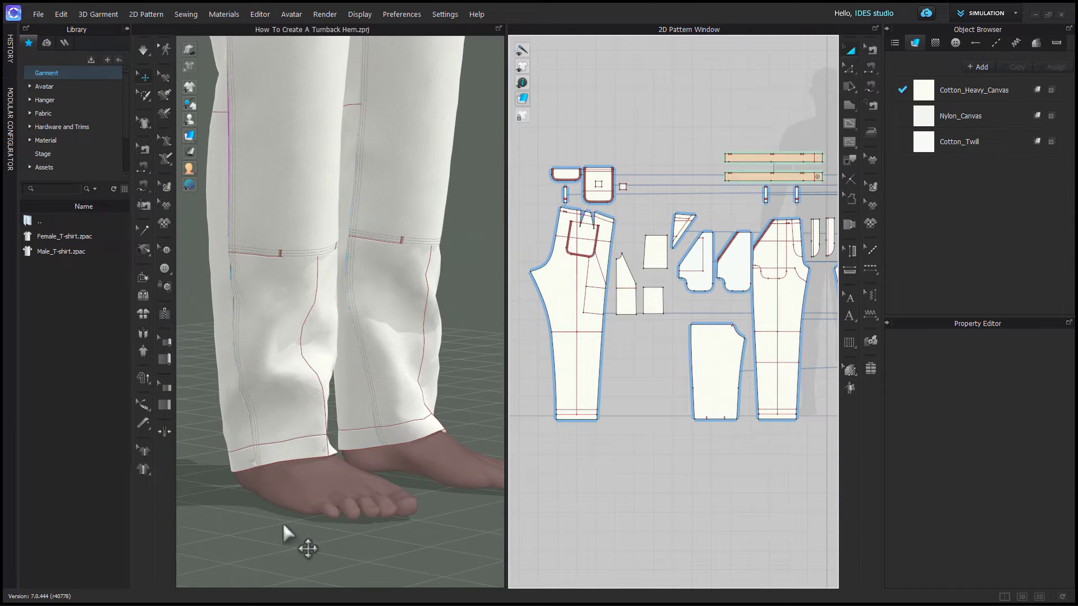
Open the particle distance of the right back and front leg pieces for editing
{"action": "left_click", "coordinate": [584, 397]}
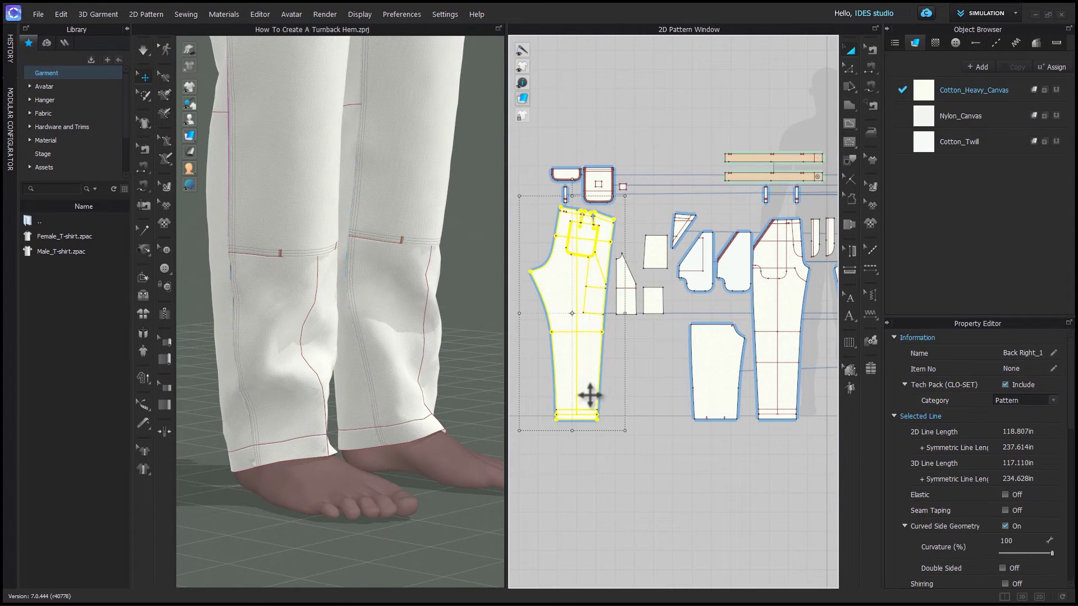
{"action": "left_click", "coordinate": [786, 389], "text": "shift"}
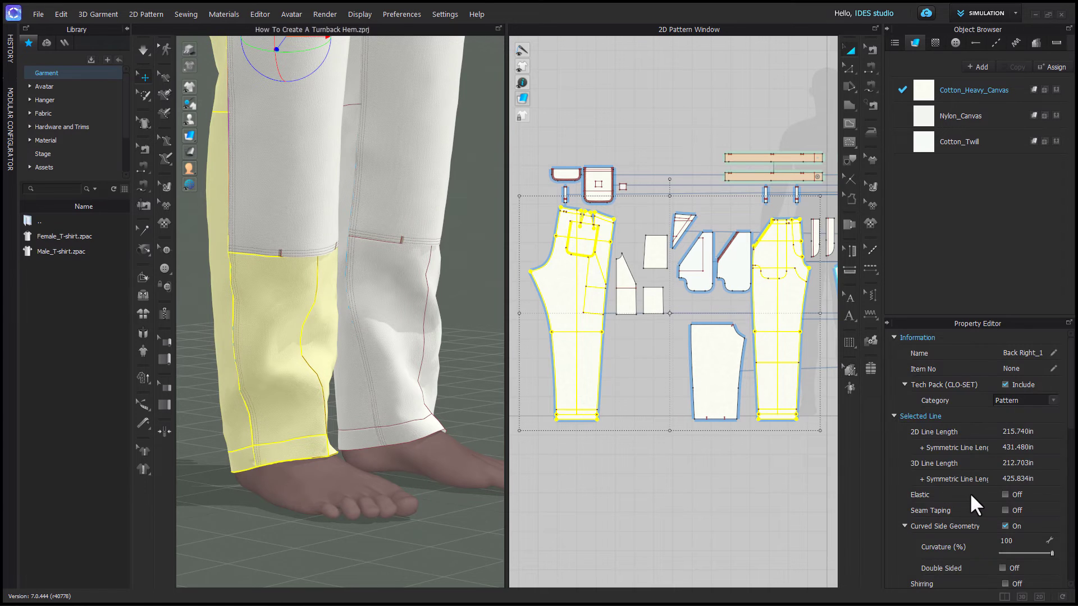
{"action": "scroll", "coordinate": [971, 494], "scroll_direction": "down", "scroll_amount": 3}
{"action": "left_click", "coordinate": [1033, 493]}
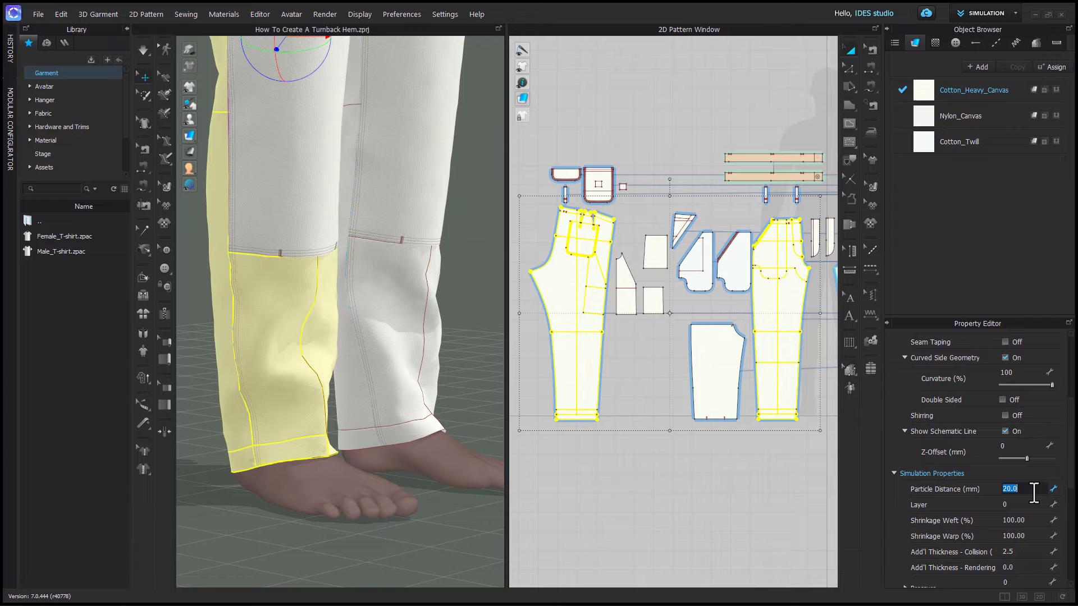
{"action": "left_click", "coordinate": [539, 533]}
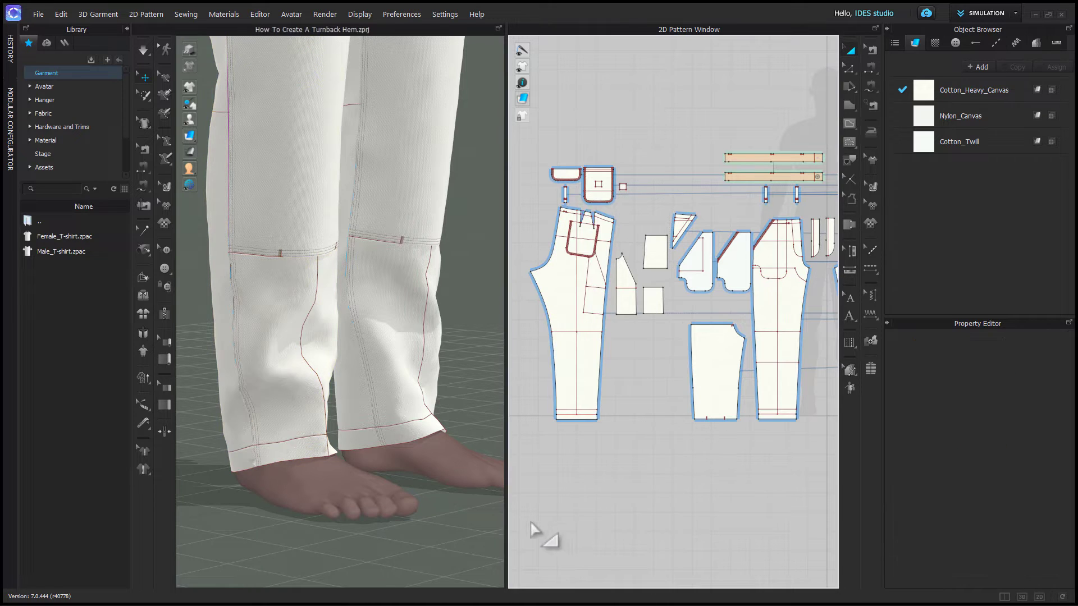
Simulate the trousers and tug the right front leg's hem in 3D to settle the folded turnback
{"action": "key", "text": "space"}
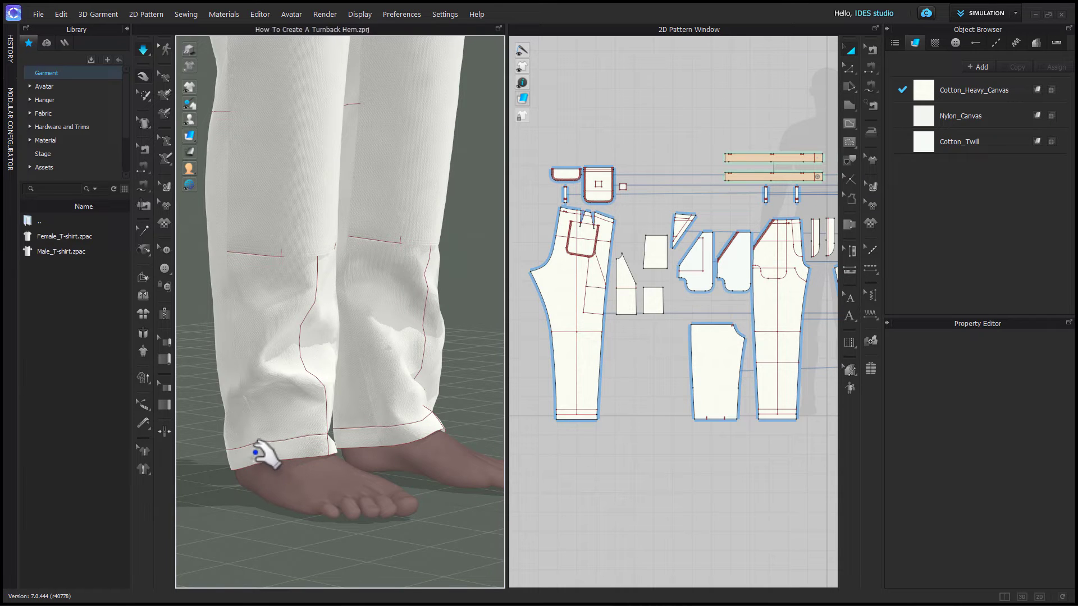
{"action": "scroll", "coordinate": [264, 497], "scroll_direction": "up", "scroll_amount": 5}
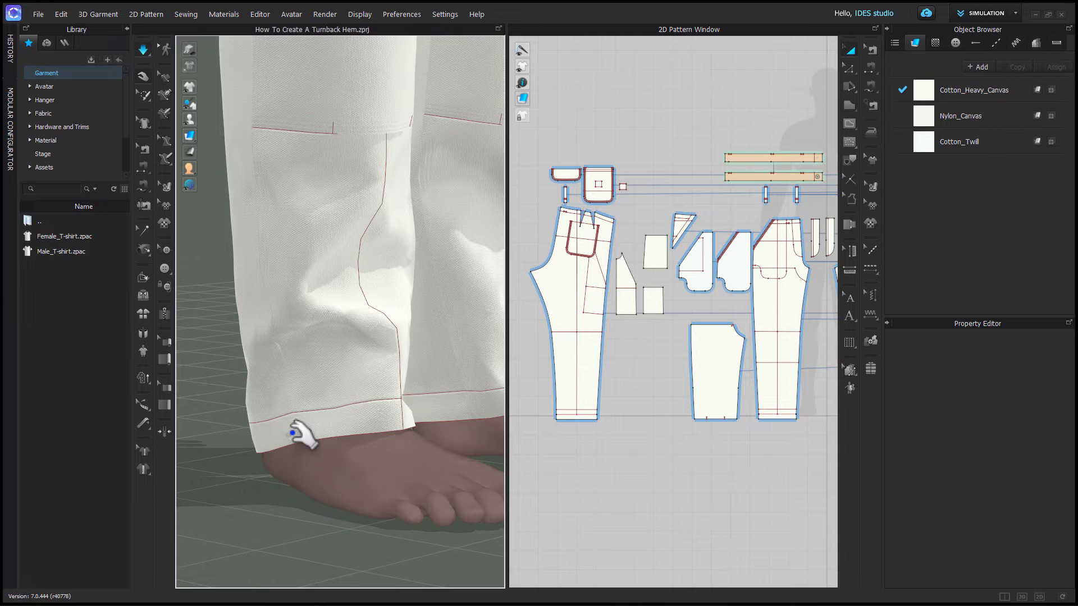
{"action": "left_click_drag", "start_coordinate": [292, 433], "coordinate": [367, 498]}
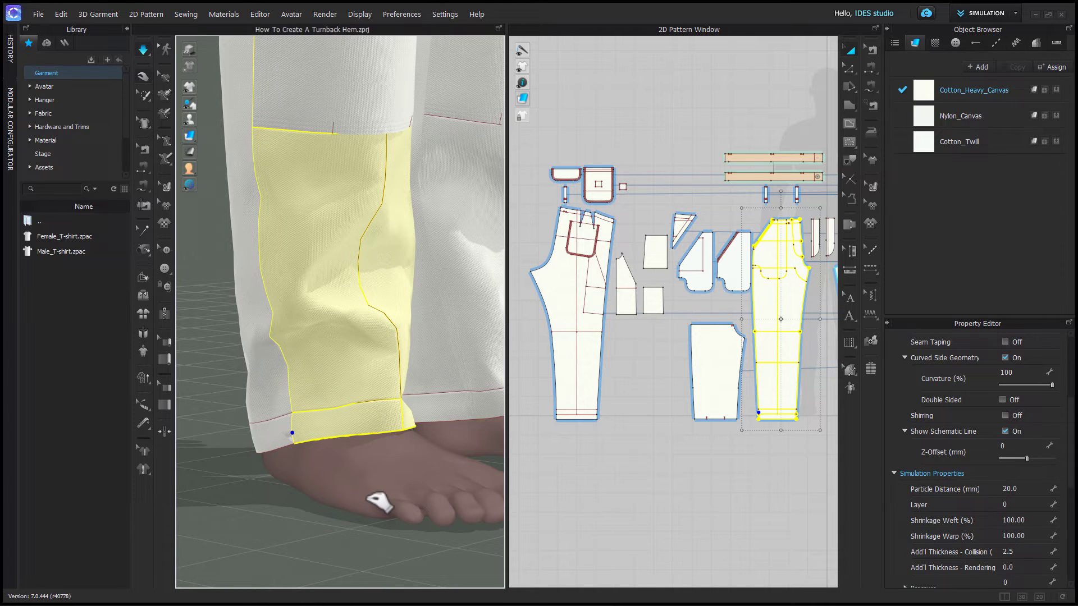
{"action": "left_click_drag", "start_coordinate": [289, 524], "coordinate": [342, 500]}
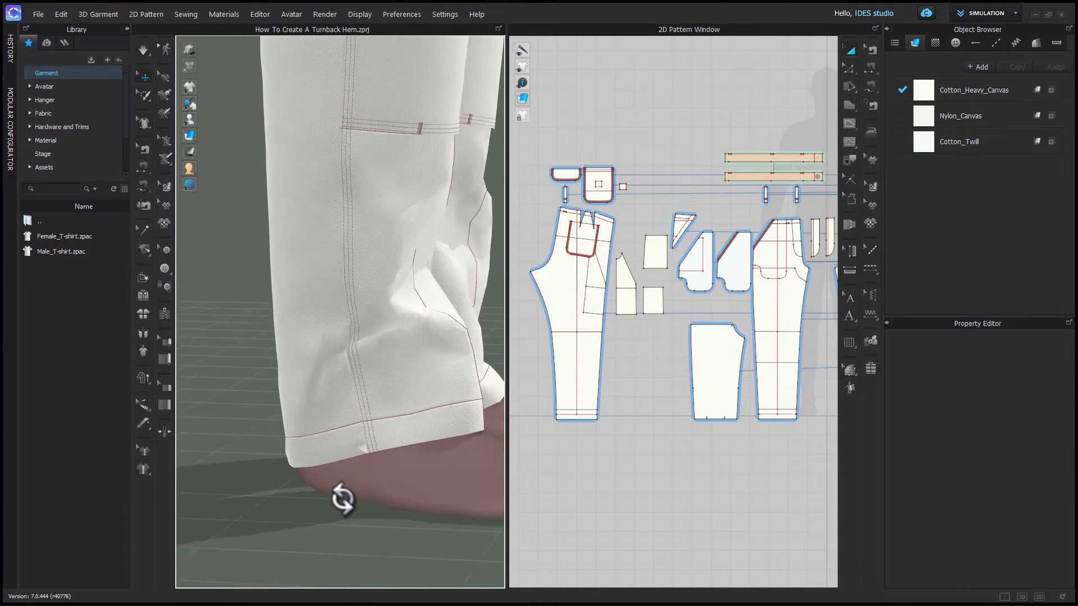
{"action": "right_click_drag", "start_coordinate": [342, 500], "coordinate": [274, 509]}
{"action": "scroll", "coordinate": [345, 488], "scroll_direction": "down", "scroll_amount": 1}
{"action": "middle_click_drag", "start_coordinate": [347, 497], "coordinate": [306, 519]}
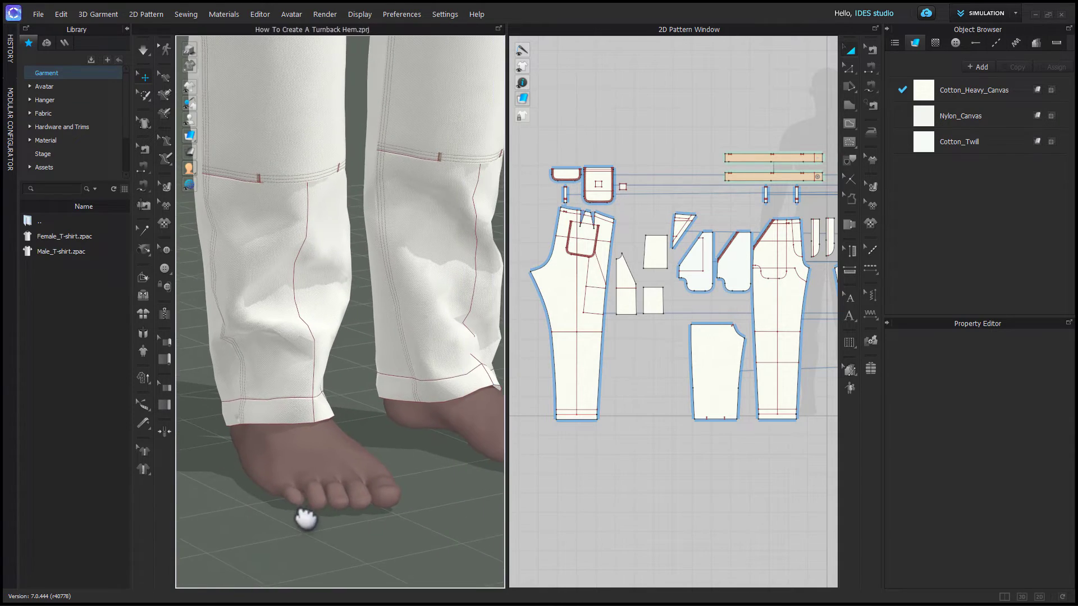
Box-select the mesh at the right back leg's hem, move it slightly outward in 3D, and simulate to release the fold
{"action": "left_click", "coordinate": [145, 95]}
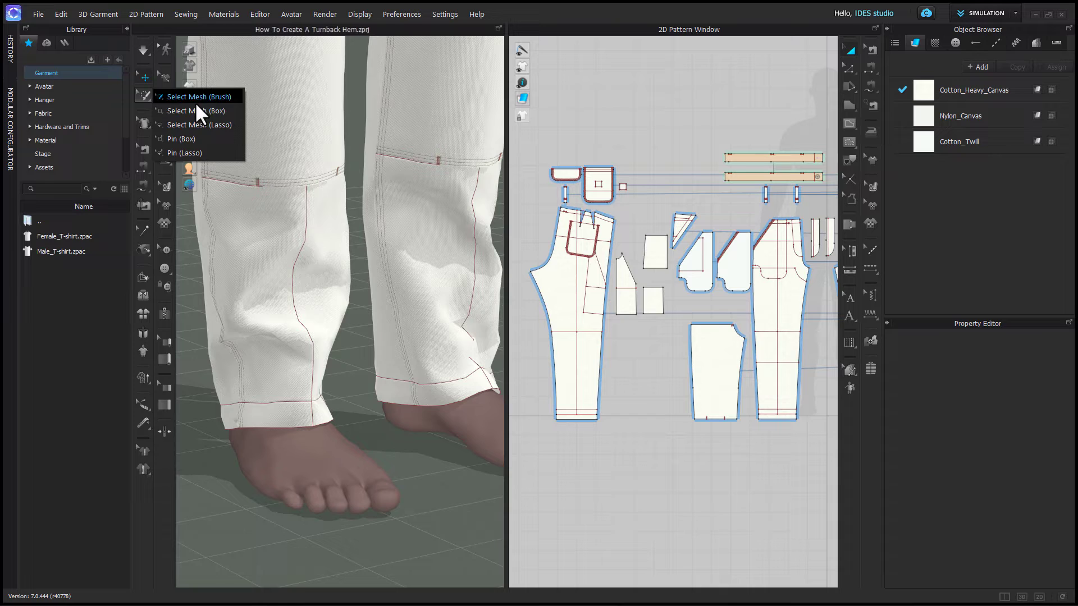
{"action": "left_click", "coordinate": [200, 110]}
{"action": "scroll", "coordinate": [594, 416], "scroll_direction": "up", "scroll_amount": 5}
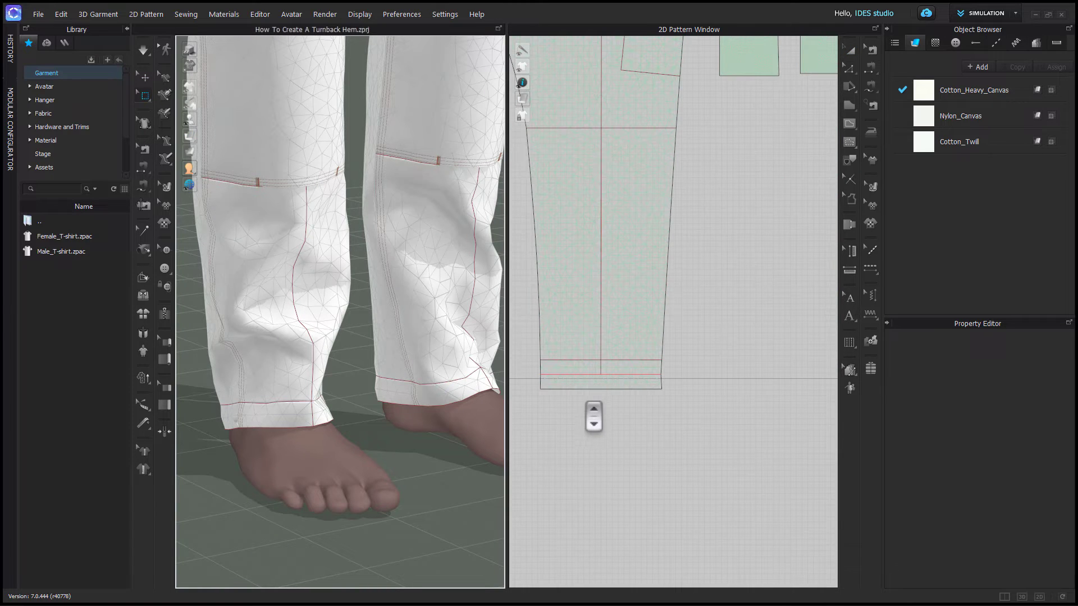
{"action": "left_click_drag", "start_coordinate": [582, 399], "coordinate": [626, 377]}
{"action": "left_click", "coordinate": [612, 398]}
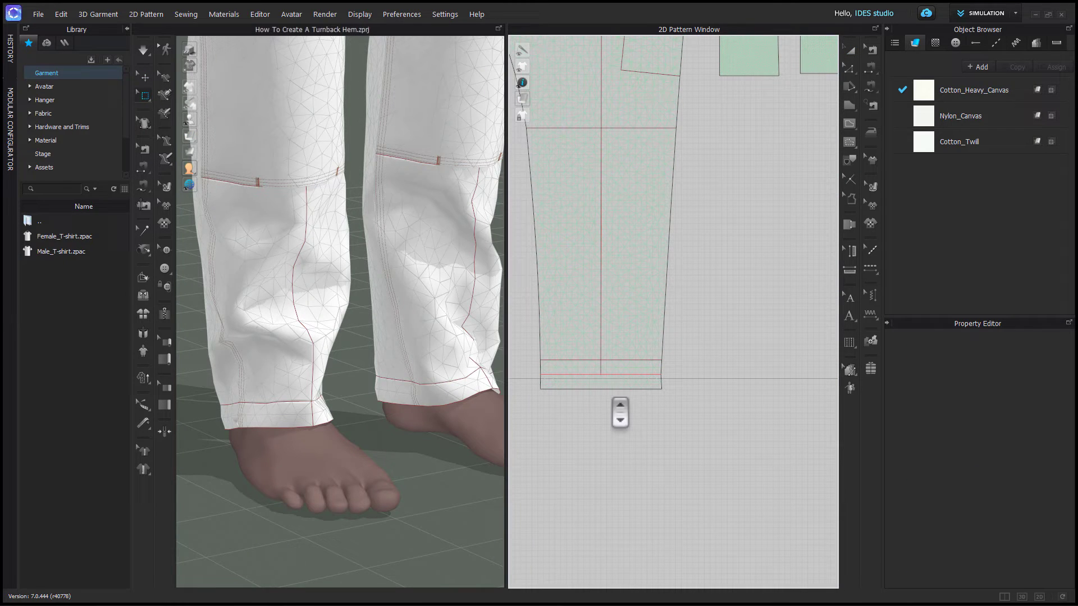
{"action": "left_click_drag", "start_coordinate": [576, 354], "coordinate": [623, 378]}
{"action": "right_click_drag", "start_coordinate": [365, 493], "coordinate": [451, 500]}
{"action": "left_click", "coordinate": [396, 452]}
{"action": "left_click_drag", "start_coordinate": [392, 460], "coordinate": [393, 464]}
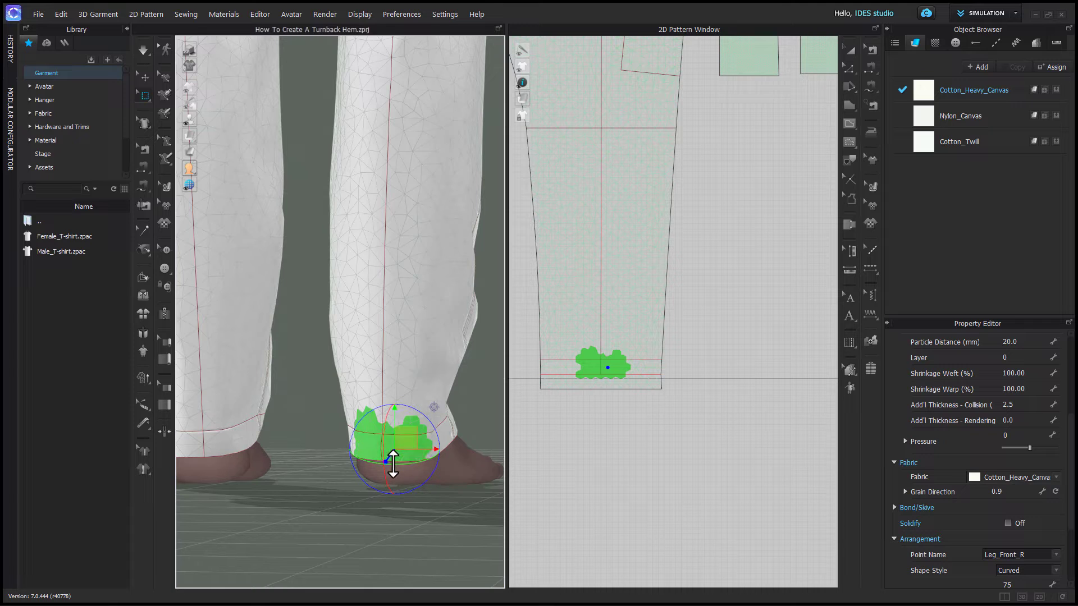
{"action": "left_click", "coordinate": [427, 529]}
{"action": "right_click_drag", "start_coordinate": [426, 529], "coordinate": [370, 526]}
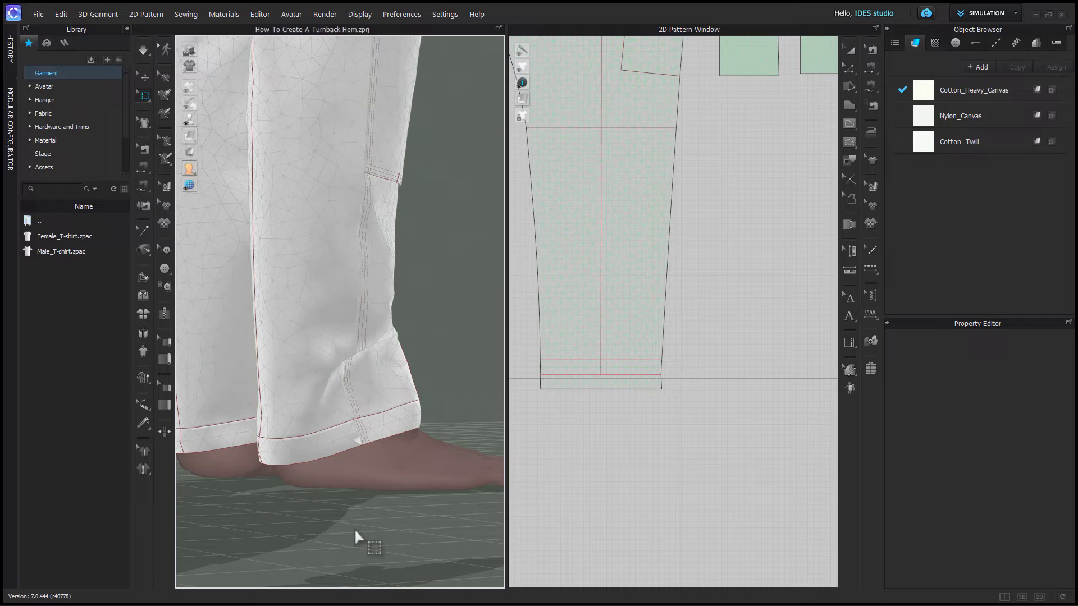
{"action": "key", "text": "space"}
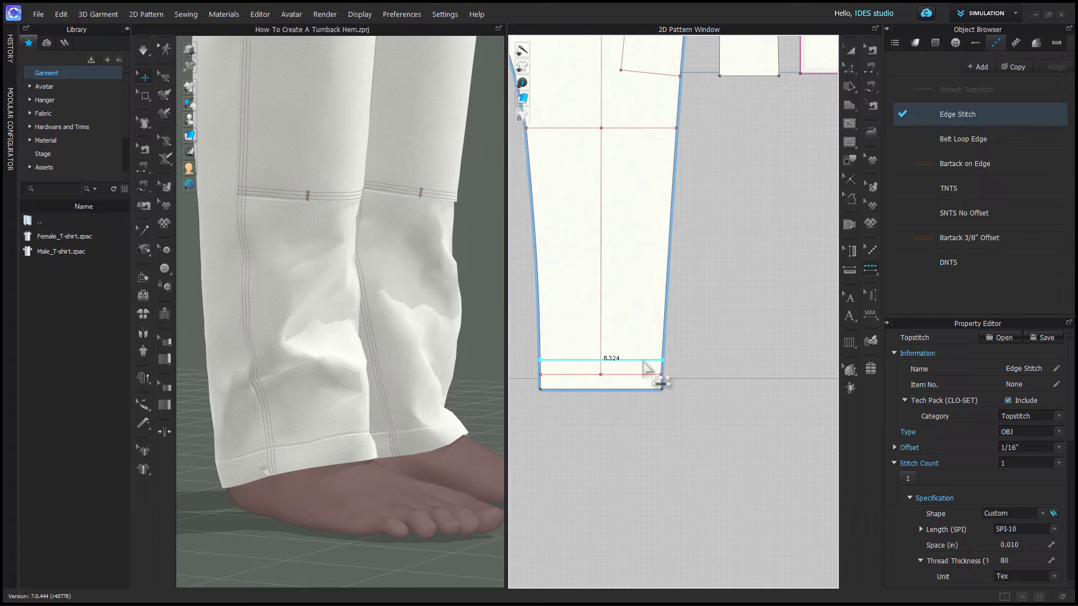
Add Edge Stitch topstitching along the upper internal hem lines of the right back and front legs, with Flip turned on
{"action": "left_click", "coordinate": [643, 361]}
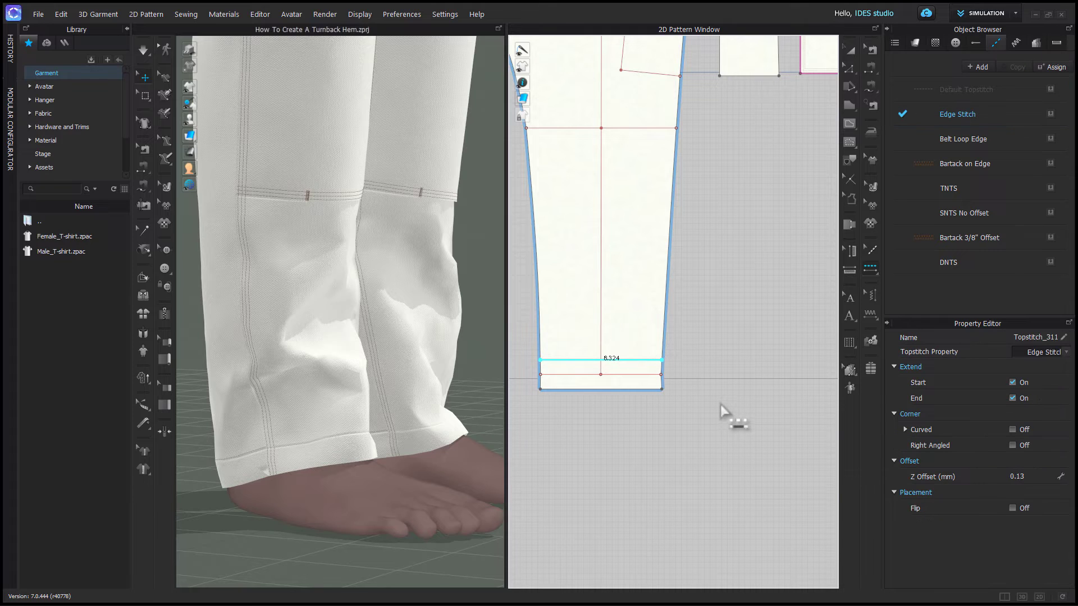
{"action": "right_click_drag", "start_coordinate": [371, 483], "coordinate": [502, 489]}
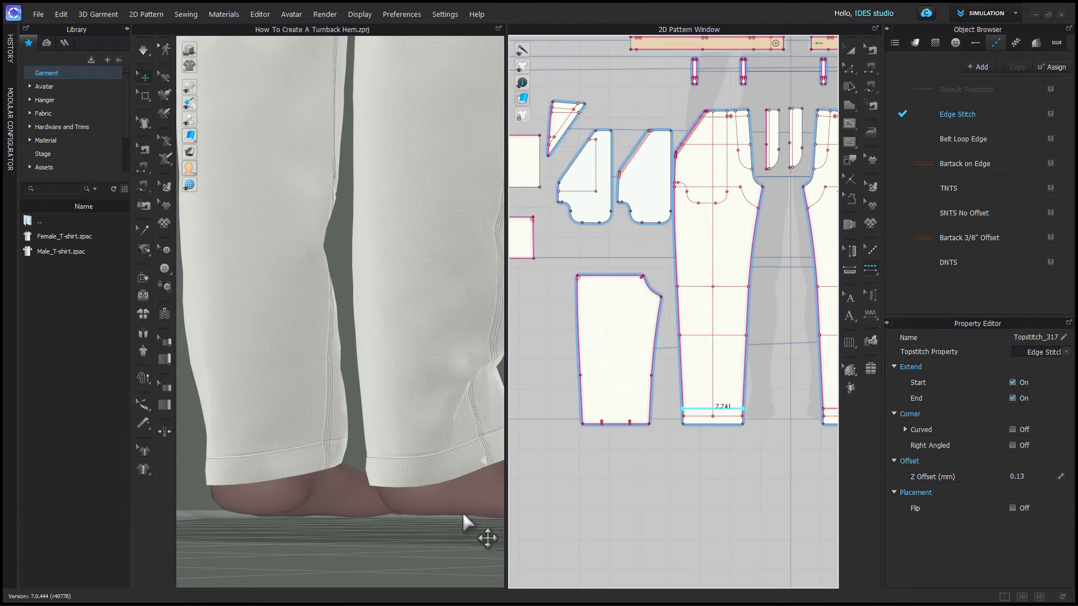
{"action": "right_click_drag", "start_coordinate": [466, 522], "coordinate": [337, 541]}
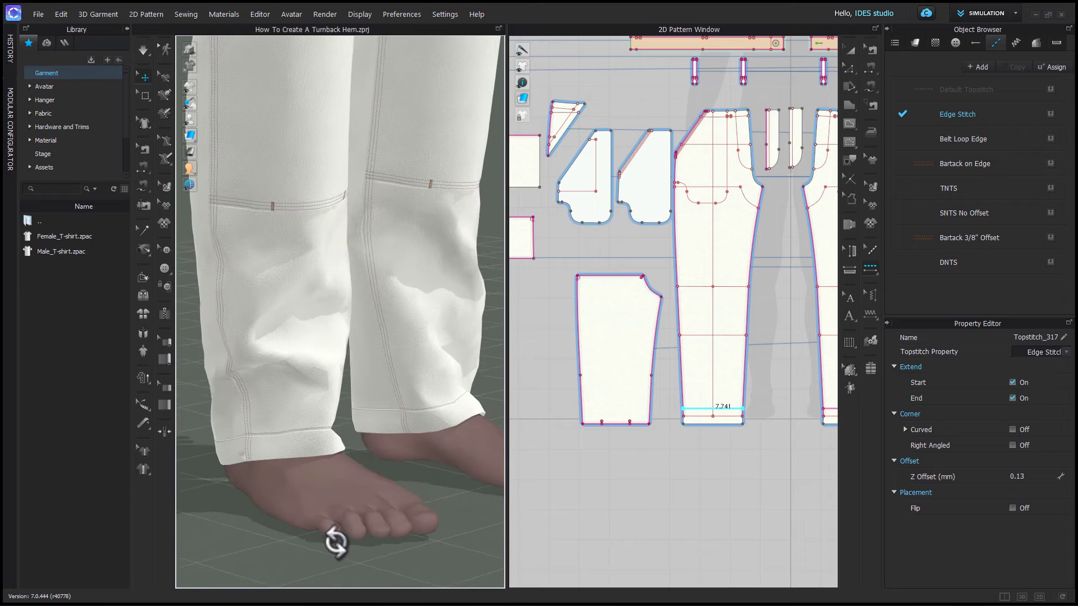
{"action": "left_click", "coordinate": [1012, 508]}
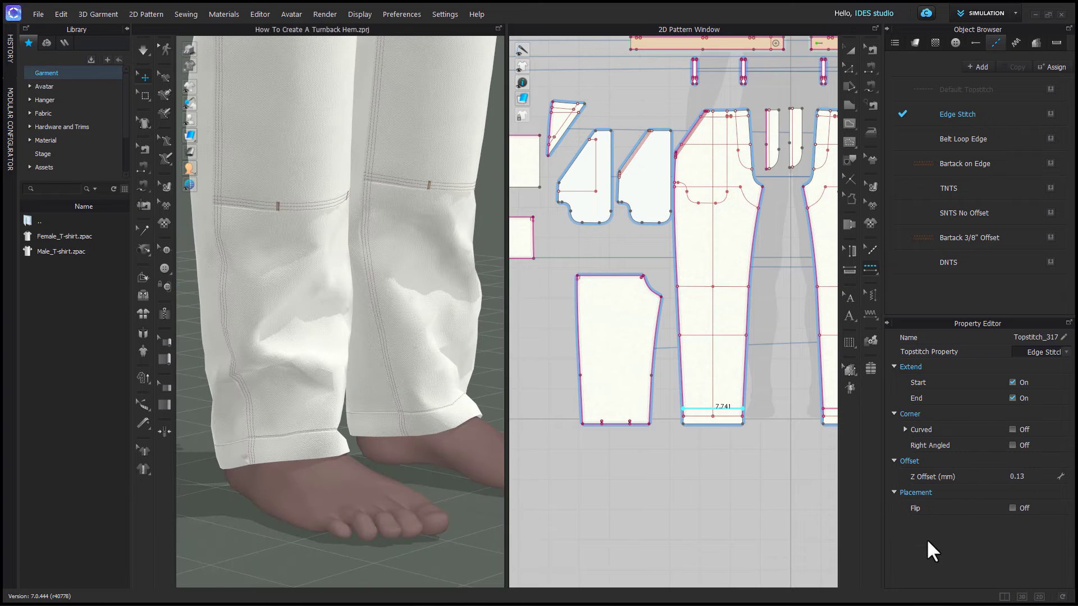
Select the hem topstitches of the right back and front legs together and examine the stitching on the 3D hems
{"action": "left_click", "coordinate": [872, 250]}
{"action": "middle_click_drag", "start_coordinate": [637, 492], "coordinate": [750, 482]}
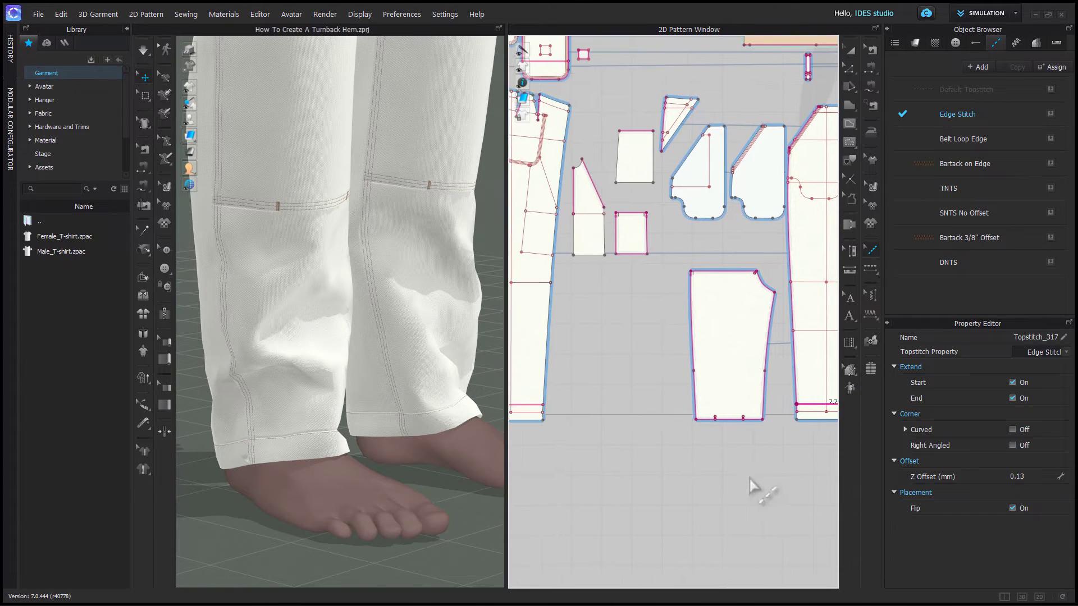
{"action": "scroll", "coordinate": [752, 488], "scroll_direction": "down", "scroll_amount": 1}
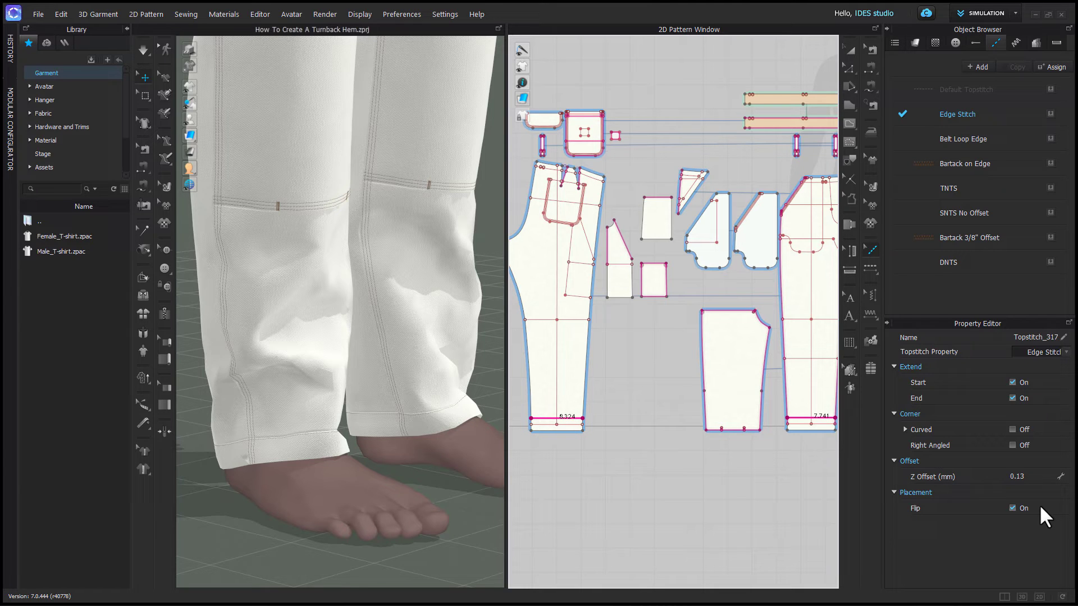
{"action": "left_click", "coordinate": [597, 547]}
{"action": "scroll", "coordinate": [392, 506], "scroll_direction": "up", "scroll_amount": 3}
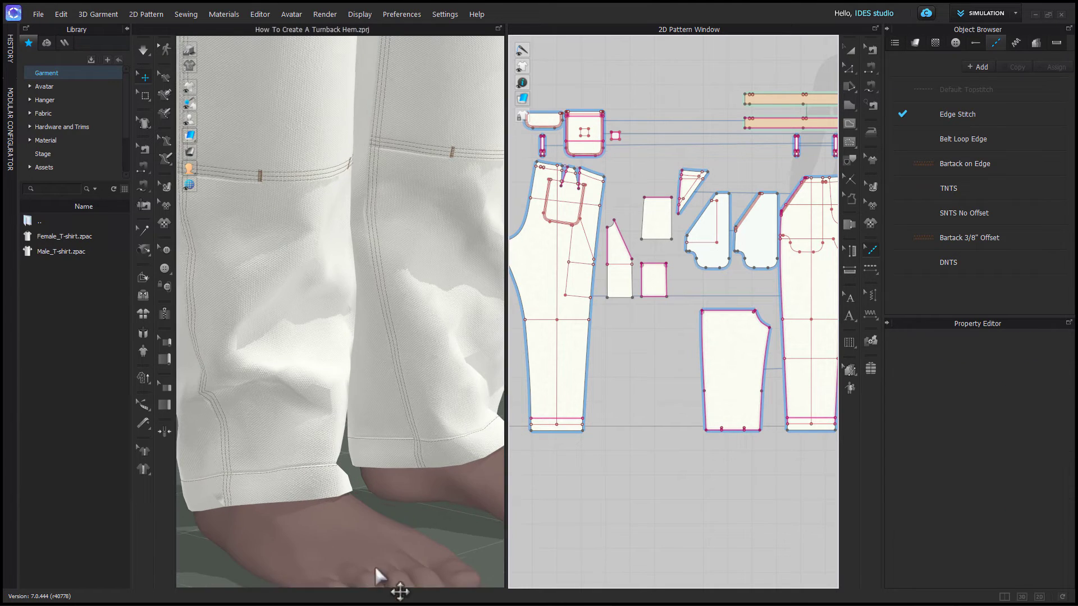
{"action": "middle_click_drag", "start_coordinate": [375, 573], "coordinate": [359, 504]}
{"action": "mouse_move", "coordinate": [359, 503]}
{"action": "right_mouse_down"}
{"action": "mouse_move", "coordinate": [416, 500]}
{"action": "mouse_move", "coordinate": [366, 503]}
{"action": "right_mouse_up"}
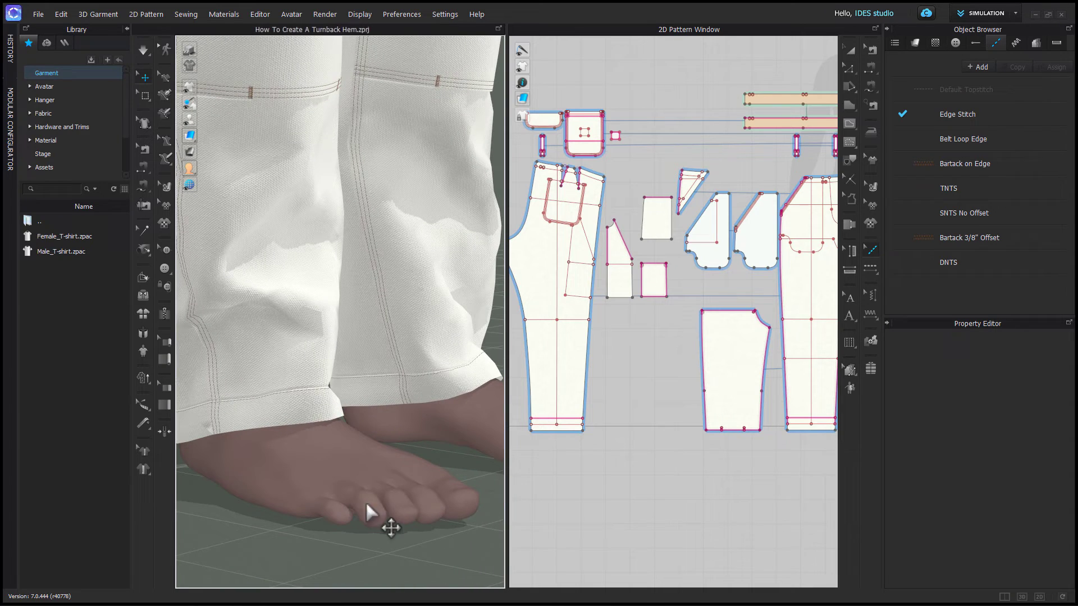
{"action": "scroll", "coordinate": [603, 513], "scroll_direction": "down", "scroll_amount": 2}
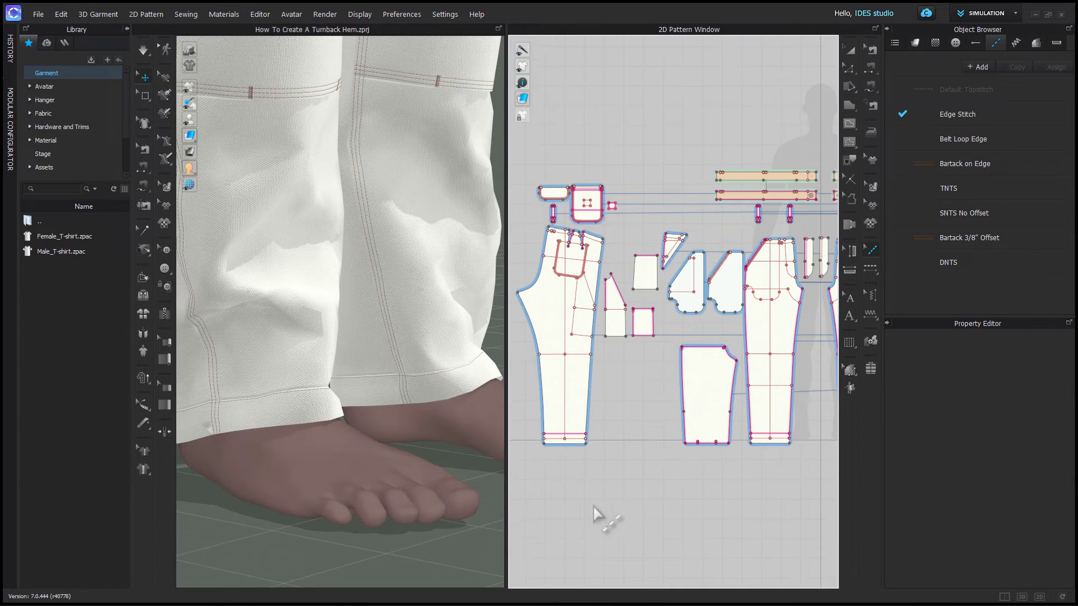
Check the fold settings of the hem fold lines on the right back and front legs and simulate the trousers again
{"action": "key", "text": "a"}
{"action": "left_click", "coordinate": [579, 439]}
{"action": "left_click", "coordinate": [662, 447]}
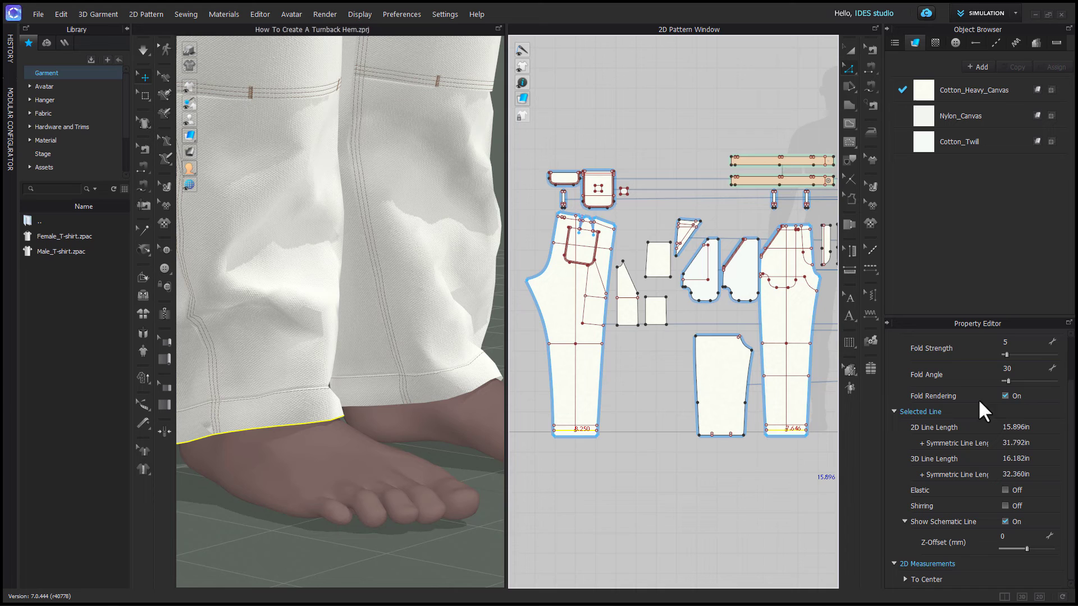
{"action": "key", "text": "space"}
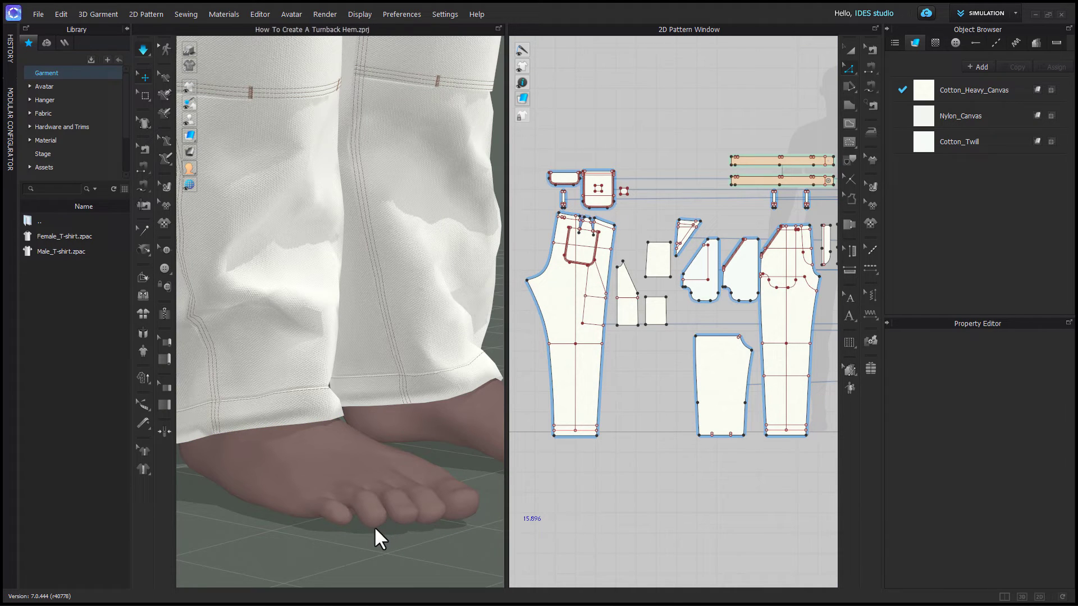
{"action": "key", "text": "space"}
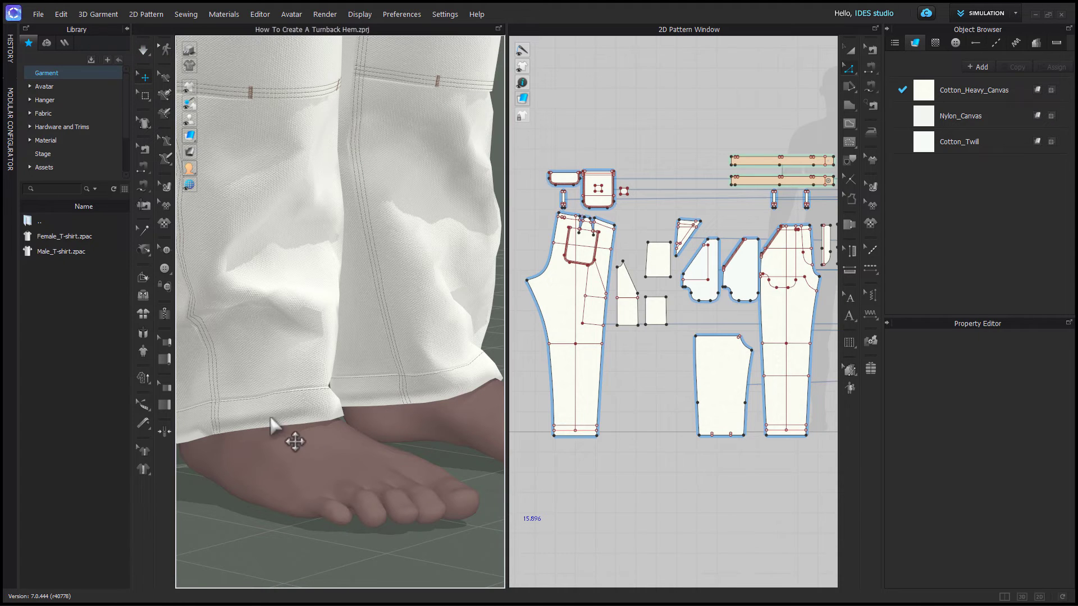
{"action": "mouse_move", "coordinate": [293, 467]}
{"action": "right_mouse_down"}
{"action": "mouse_move", "coordinate": [370, 459]}
{"action": "mouse_move", "coordinate": [305, 472]}
{"action": "right_mouse_up"}
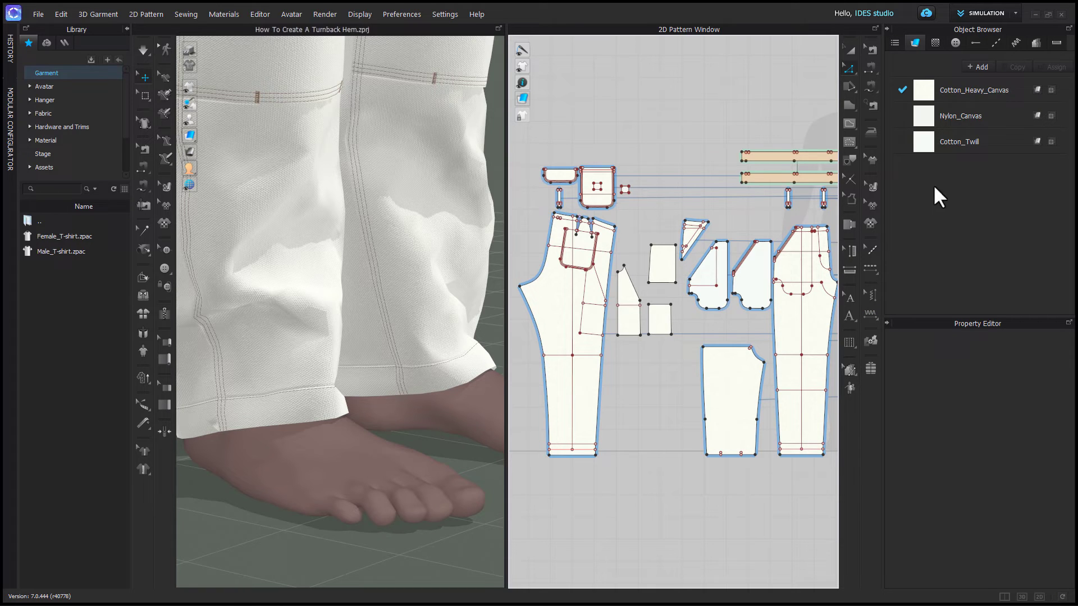
Set the normal map of Default Puckering to the Denim image from folder 1008
{"action": "left_click", "coordinate": [1014, 43]}
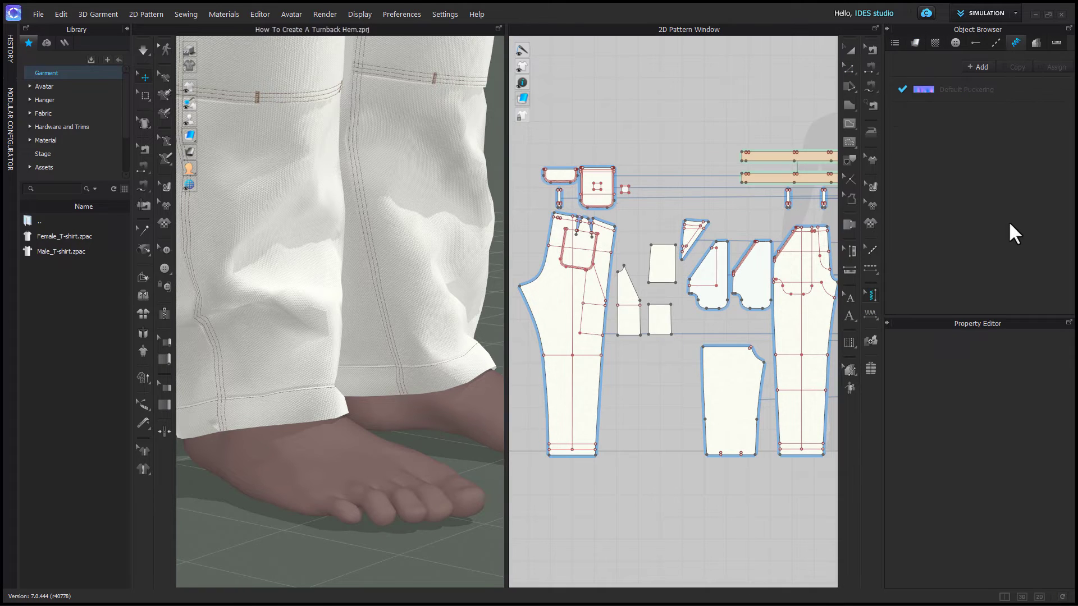
{"action": "left_click", "coordinate": [1011, 96]}
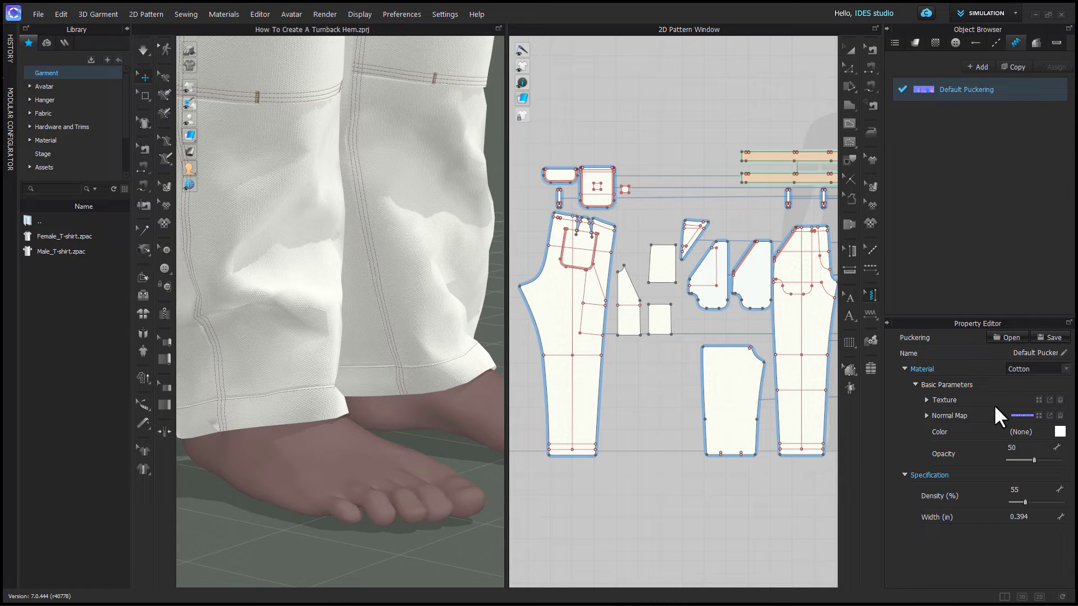
{"action": "left_click", "coordinate": [1038, 415]}
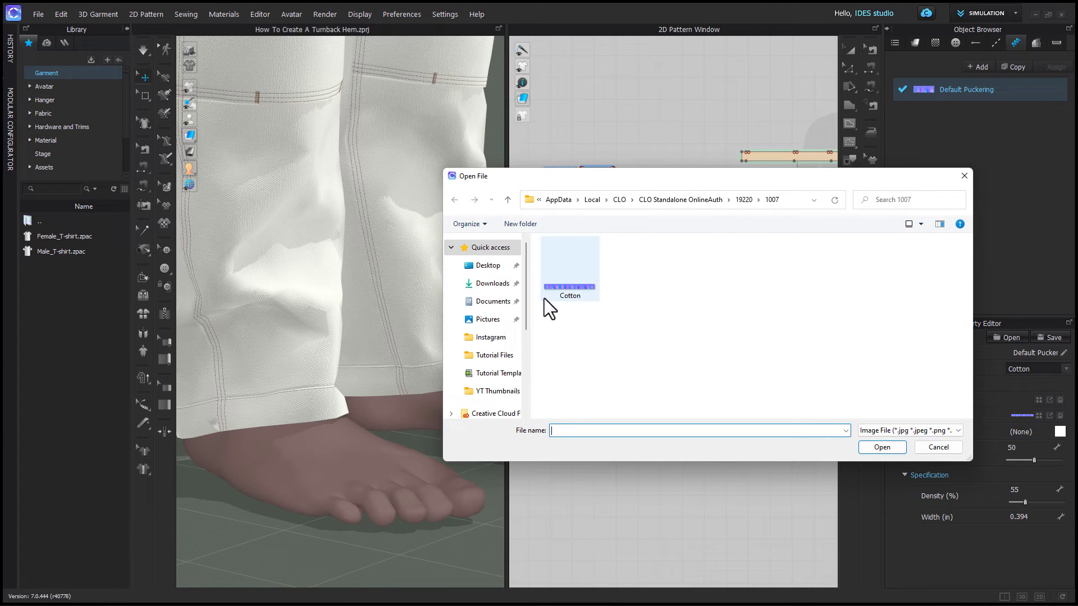
{"action": "left_click", "coordinate": [746, 200]}
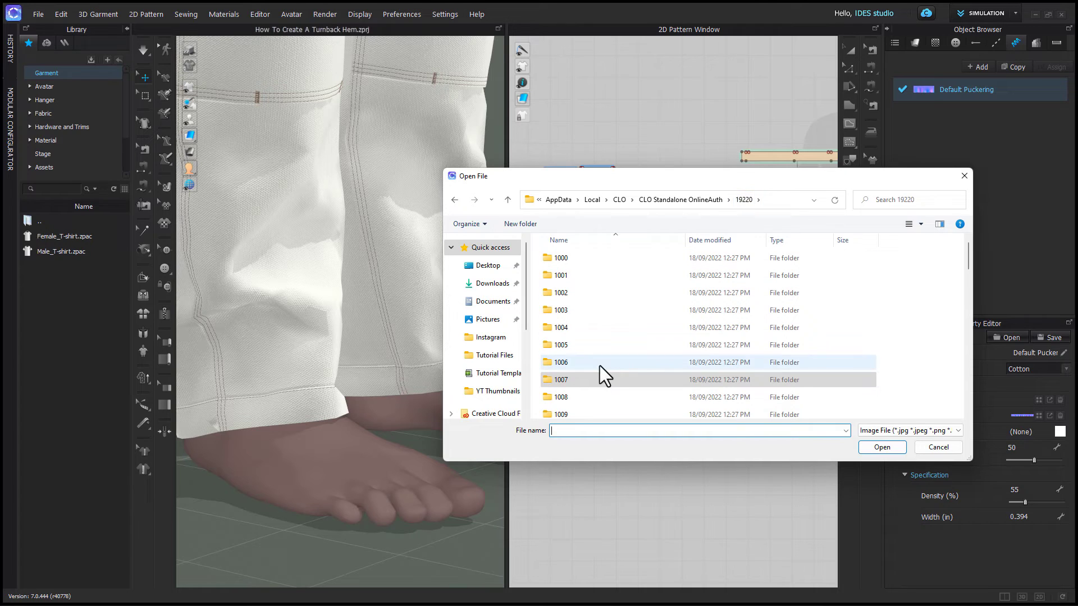
{"action": "double_click", "coordinate": [581, 398]}
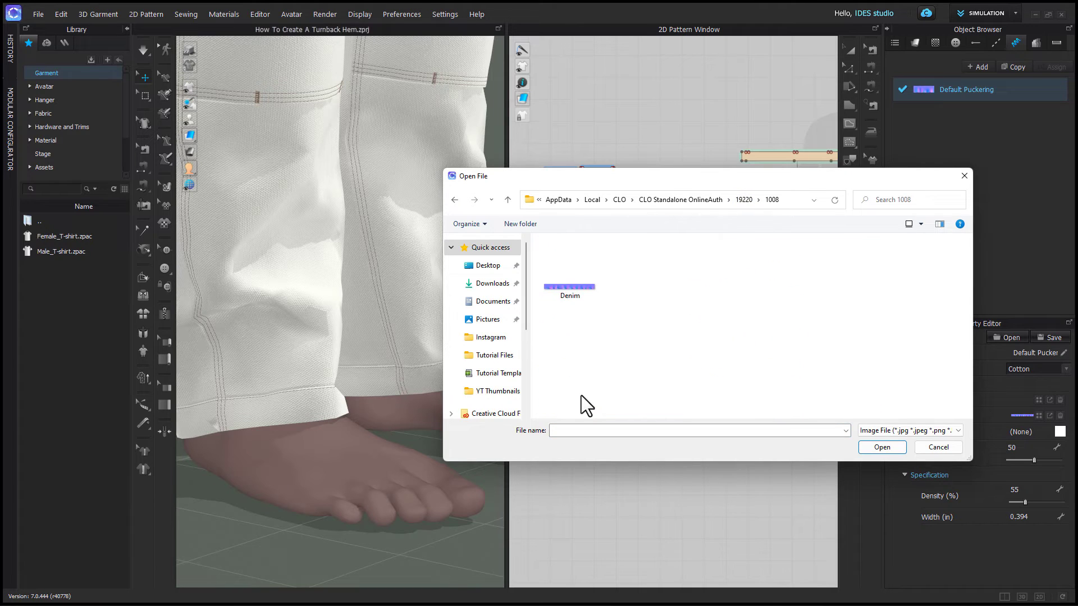
{"action": "left_click", "coordinate": [745, 203]}
{"action": "left_click", "coordinate": [566, 340]}
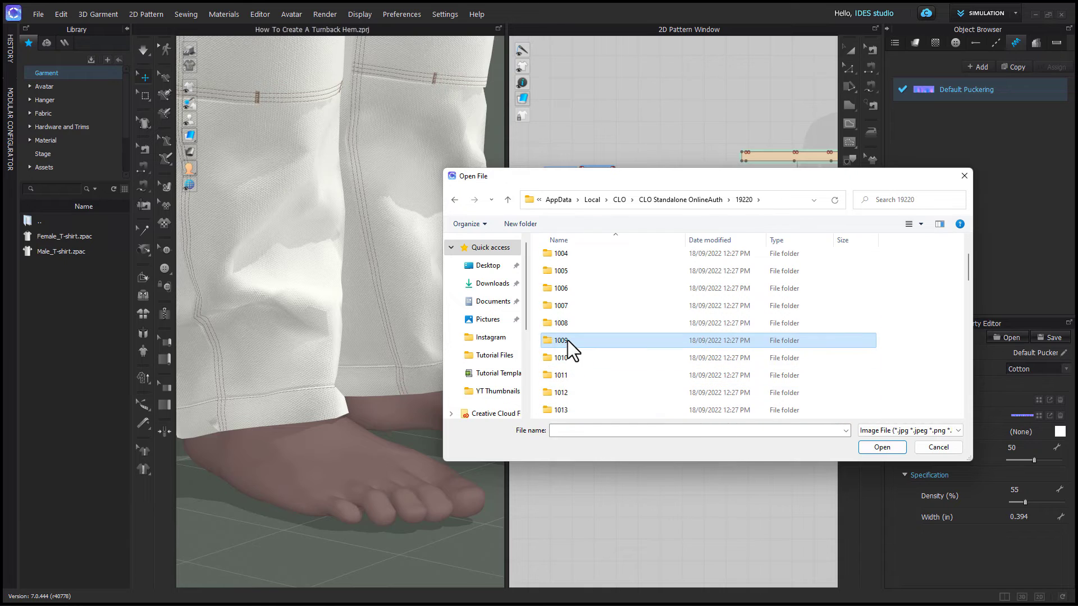
{"action": "double_click", "coordinate": [567, 340]}
{"action": "left_click", "coordinate": [749, 200]}
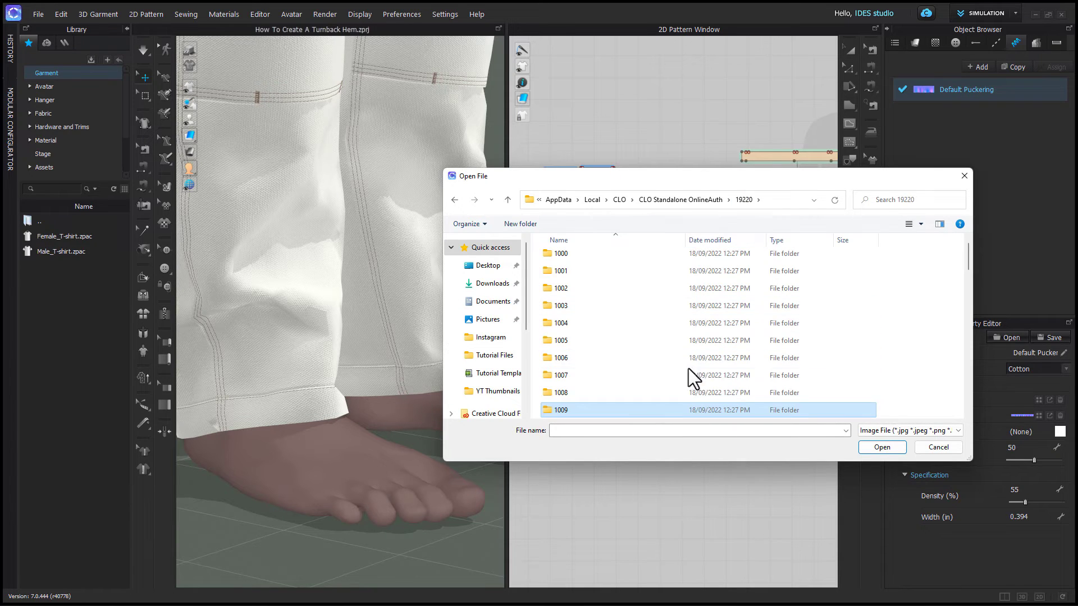
{"action": "double_click", "coordinate": [646, 396]}
{"action": "left_click", "coordinate": [563, 274]}
{"action": "left_click", "coordinate": [882, 447]}
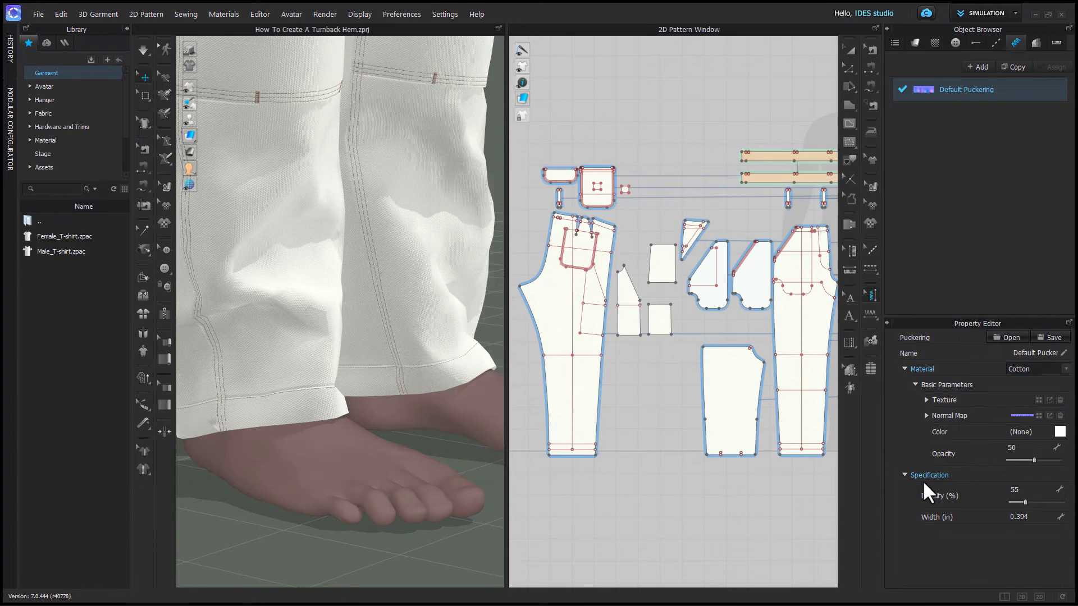
Assign Denim.png from the library's puckering images as the texture of Default Puckering
{"action": "left_click", "coordinate": [62, 128]}
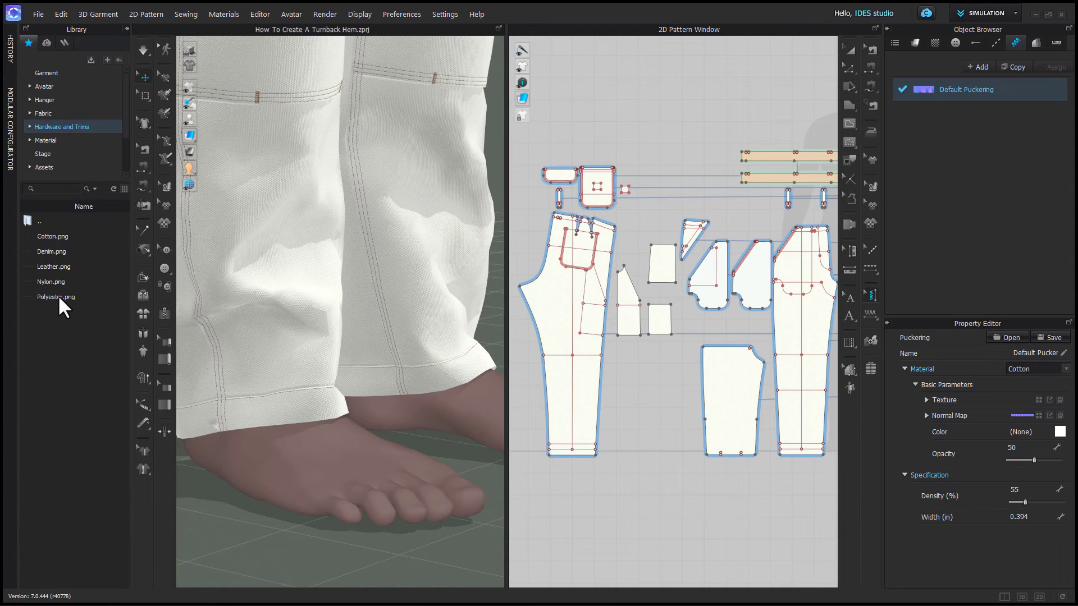
{"action": "double_click", "coordinate": [59, 294]}
{"action": "mouse_move", "coordinate": [55, 248]}
{"action": "left_click_drag", "start_coordinate": [50, 250], "coordinate": [1017, 401]}
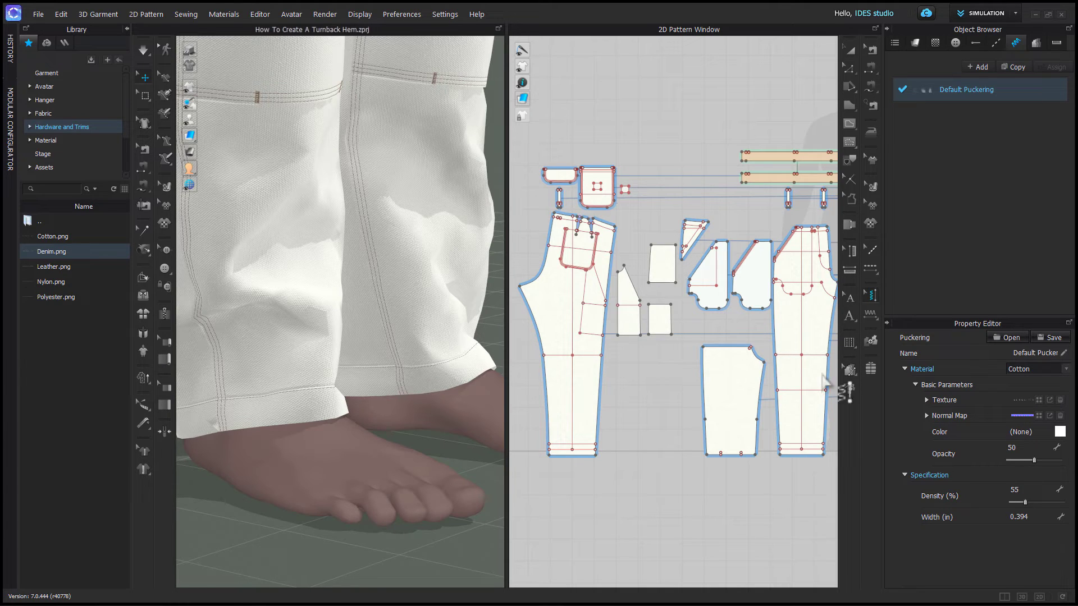
Apply Default Puckering to the lower internal hem line of the right front and back legs with Flip on
{"action": "left_click", "coordinate": [872, 315]}
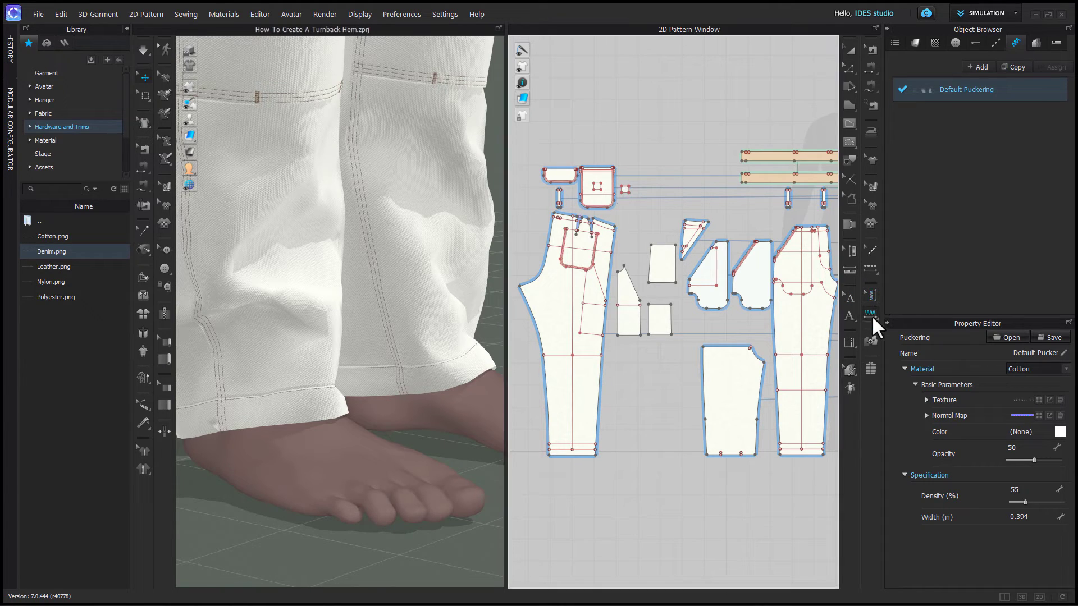
{"action": "scroll", "coordinate": [804, 446], "scroll_direction": "up", "scroll_amount": 3}
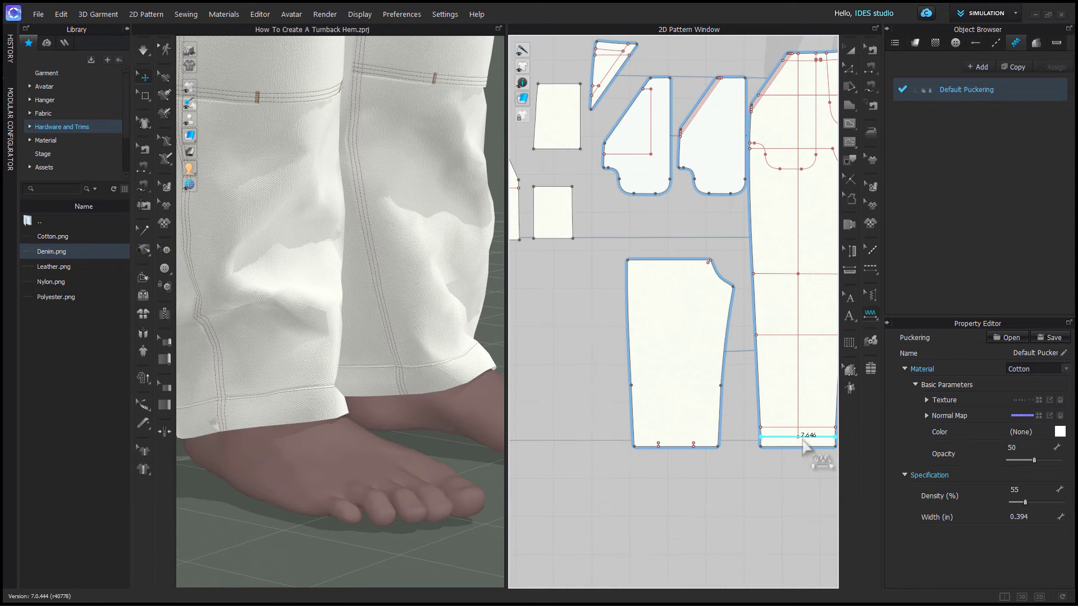
{"action": "left_click", "coordinate": [804, 447]}
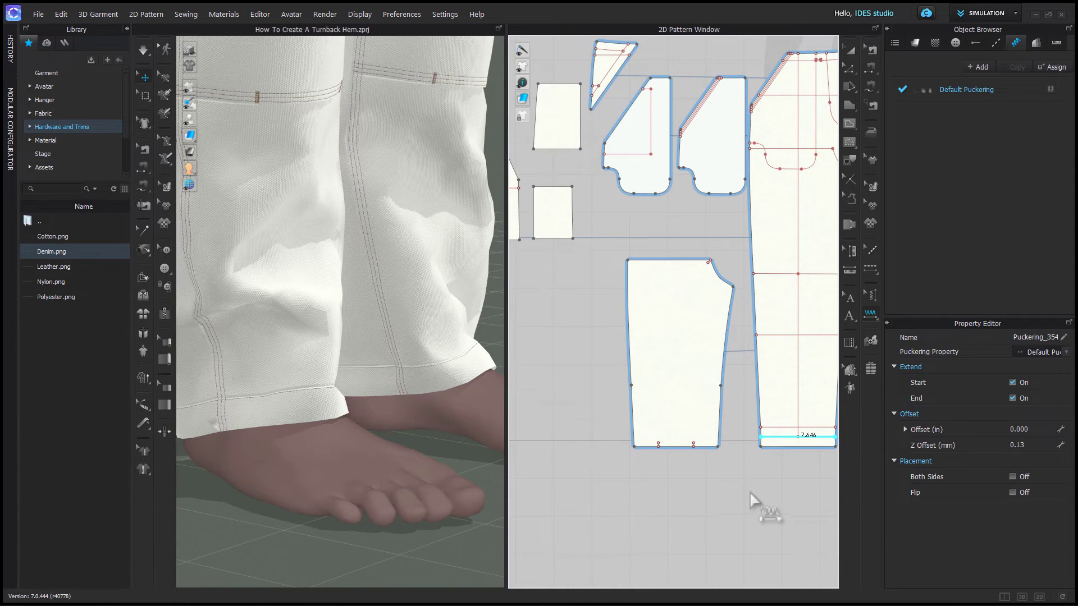
{"action": "scroll", "coordinate": [751, 494], "scroll_direction": "down", "scroll_amount": 1}
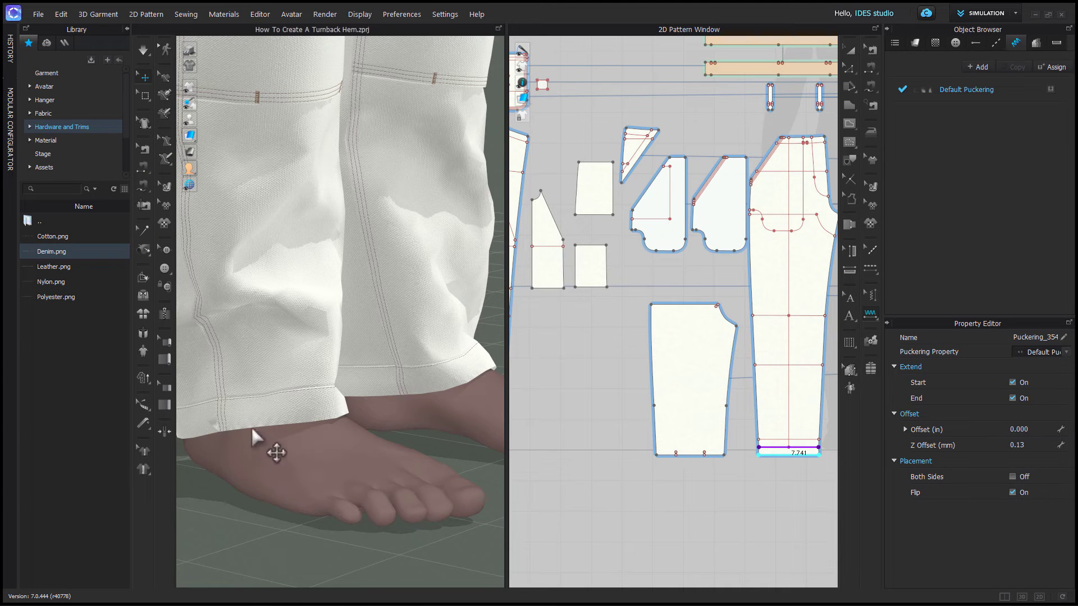
{"action": "scroll", "coordinate": [704, 490], "scroll_direction": "down", "scroll_amount": 3}
{"action": "middle_click_drag", "start_coordinate": [556, 482], "coordinate": [661, 472]}
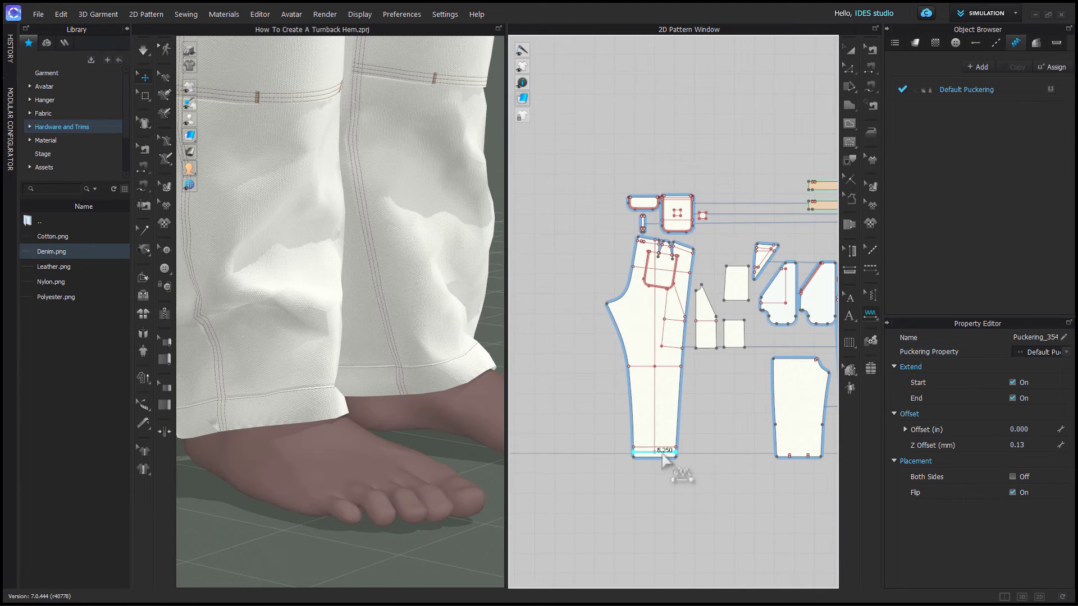
{"action": "left_click", "coordinate": [662, 454]}
{"action": "right_click_drag", "start_coordinate": [318, 497], "coordinate": [344, 511]}
{"action": "left_click", "coordinate": [1012, 493]}
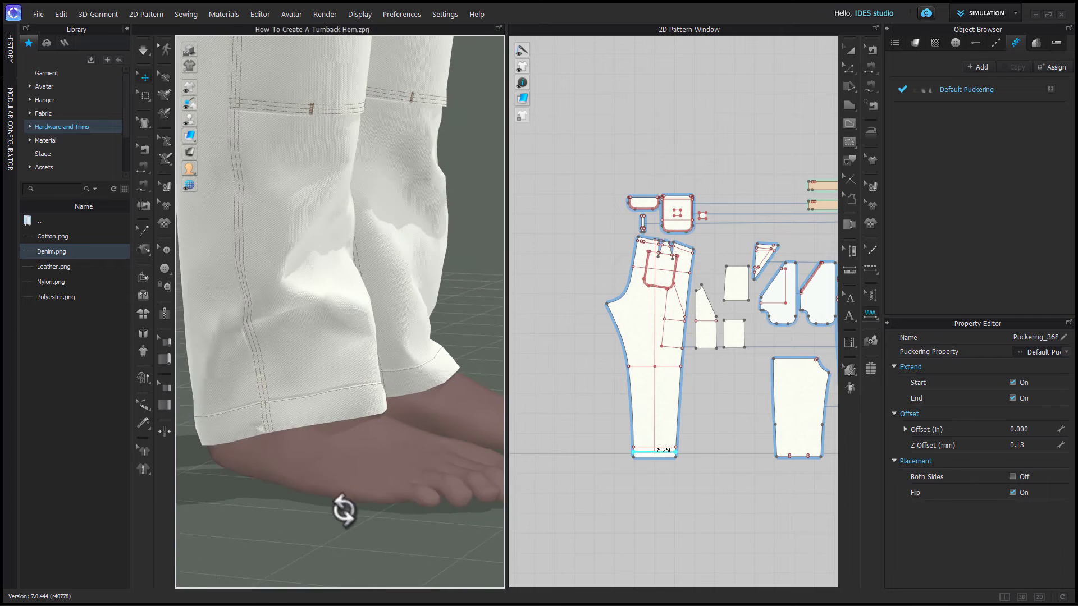
Set the front colour of the Cotton_Heavy_Canvas fabric to the saved orange-brown swatch 9F6D41
{"action": "scroll", "coordinate": [344, 511], "scroll_direction": "up", "scroll_amount": 3}
{"action": "left_click", "coordinate": [915, 43]}
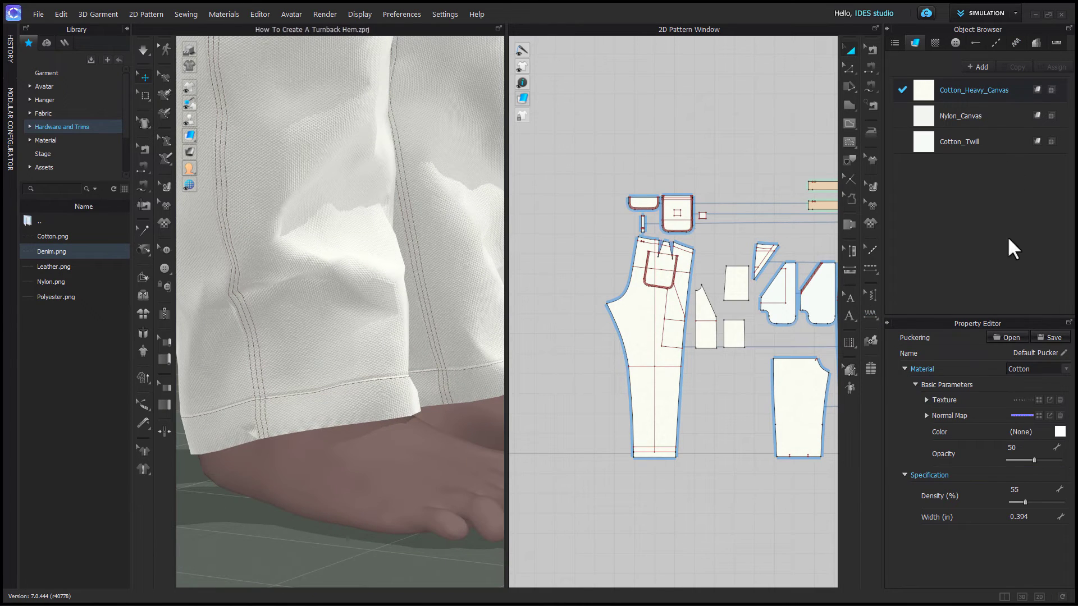
{"action": "left_click", "coordinate": [974, 90]}
{"action": "scroll", "coordinate": [1039, 536], "scroll_direction": "down", "scroll_amount": 2}
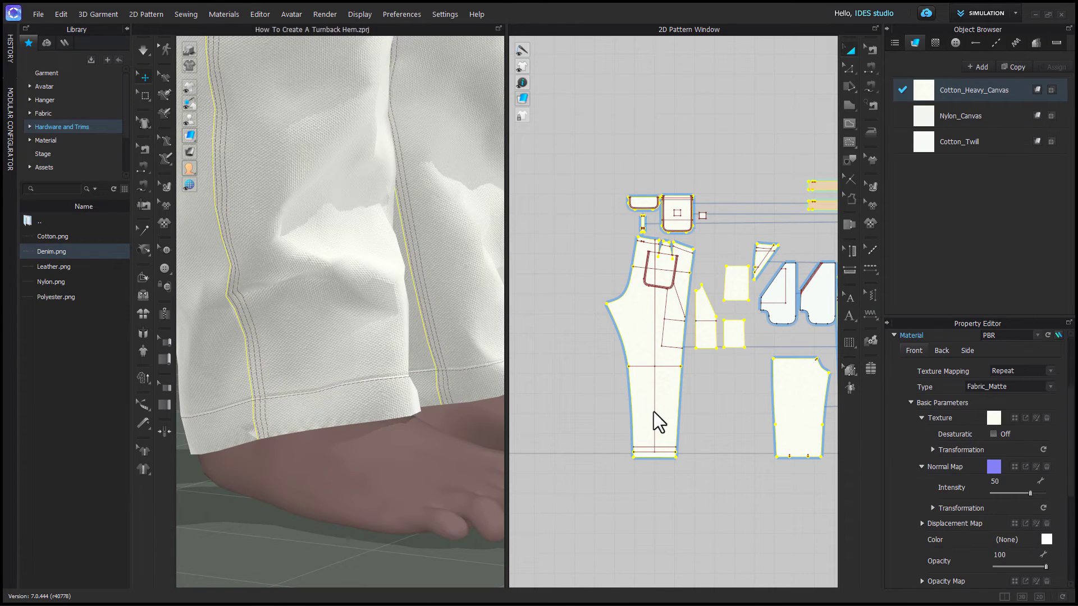
{"action": "left_click", "coordinate": [478, 407]}
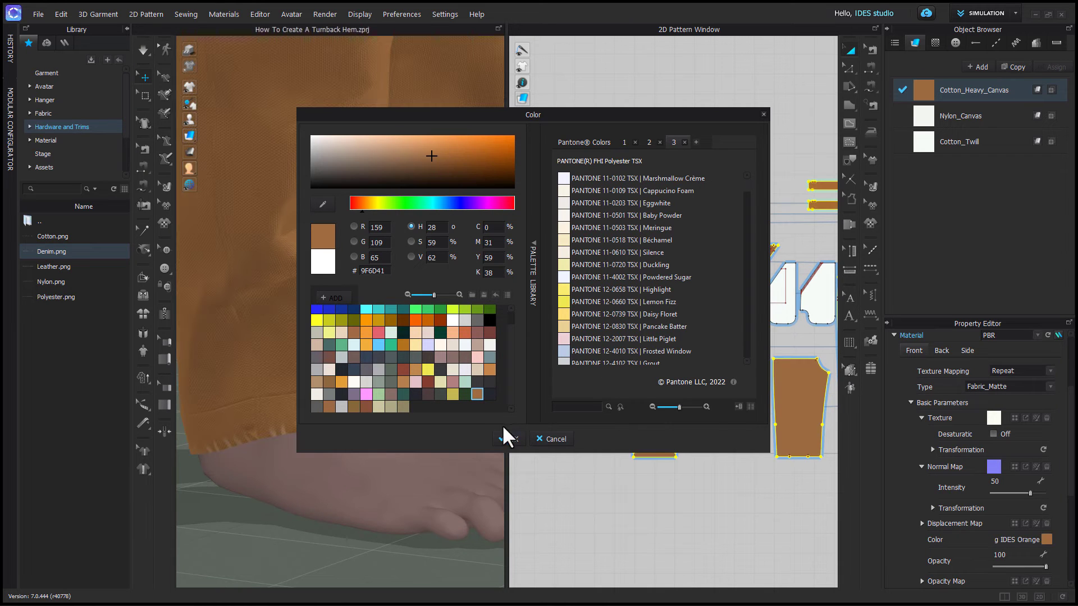
{"action": "left_click", "coordinate": [510, 438]}
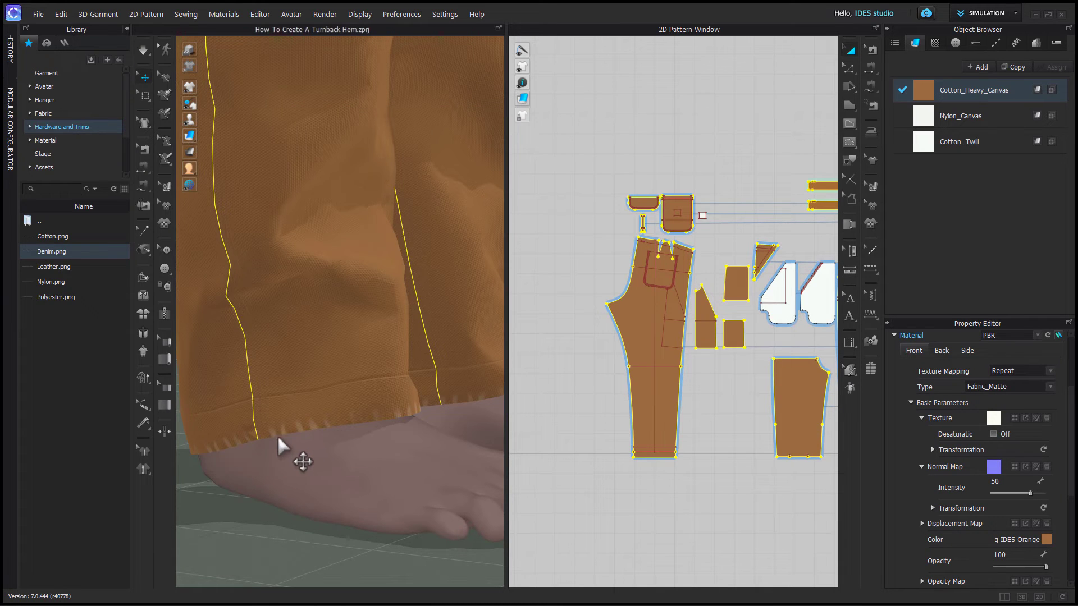
Try the Brass swatch and a much darker brown, 211708, as the colour of Default Puckering, and cancel the colour change
{"action": "left_click", "coordinate": [1016, 42]}
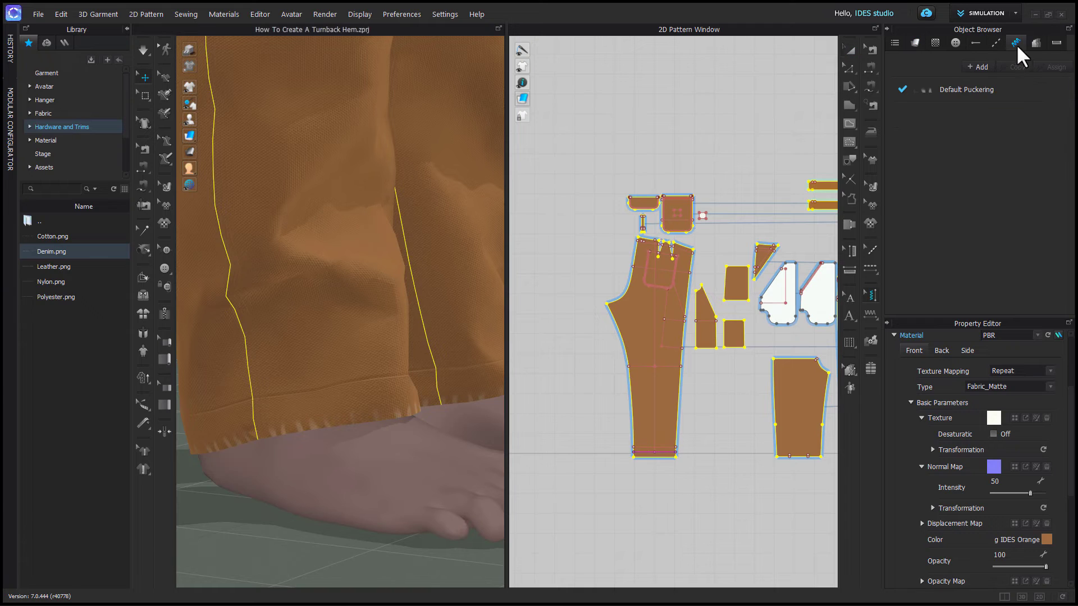
{"action": "left_click", "coordinate": [980, 97]}
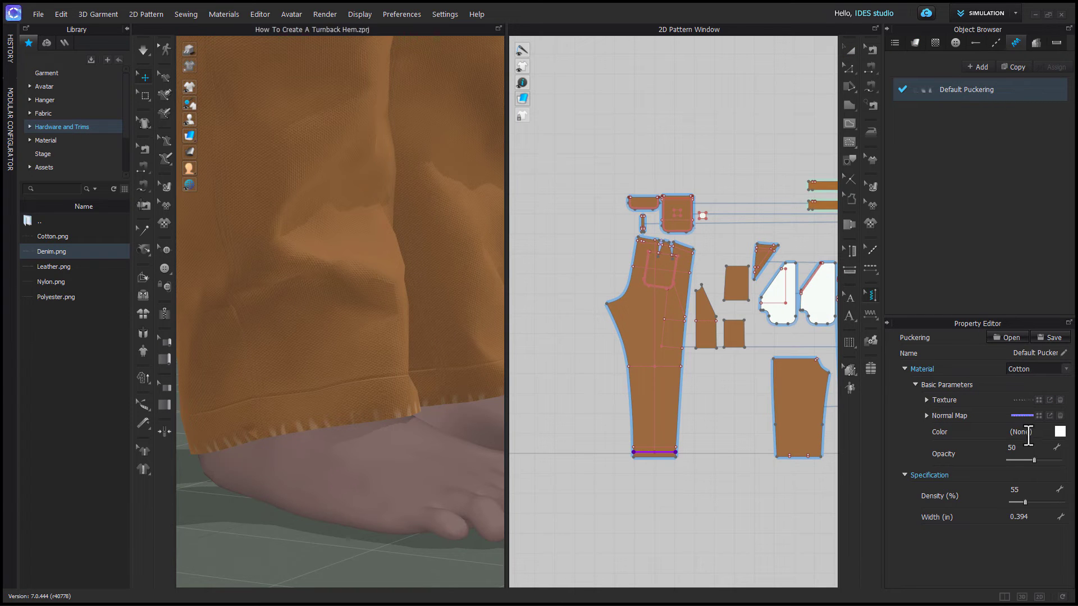
{"action": "left_click", "coordinate": [1060, 432]}
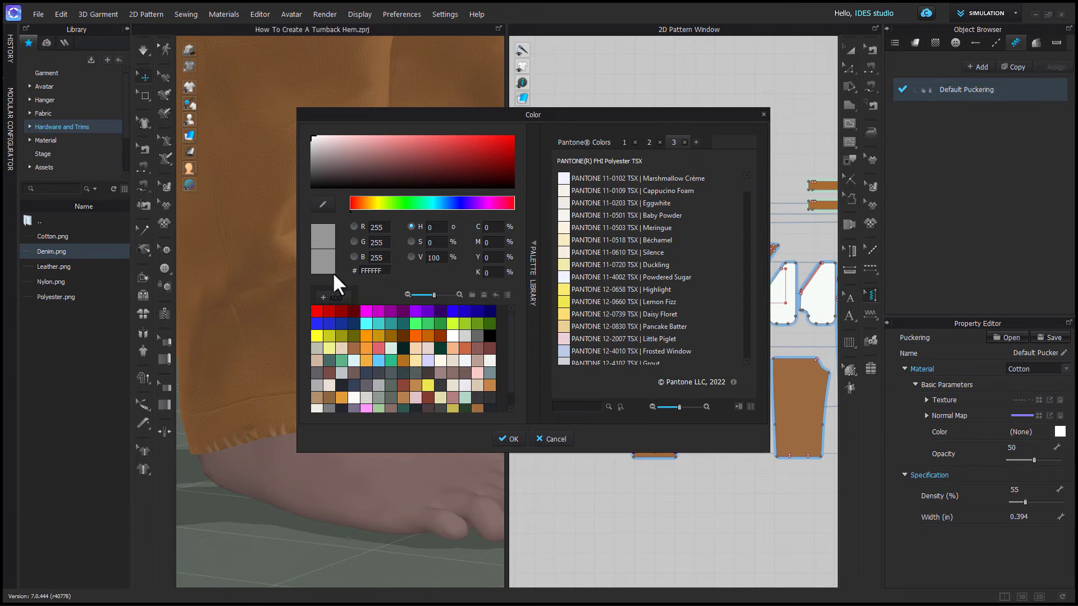
{"action": "scroll", "coordinate": [430, 397], "scroll_direction": "down", "scroll_amount": 1}
{"action": "left_click", "coordinate": [353, 406]}
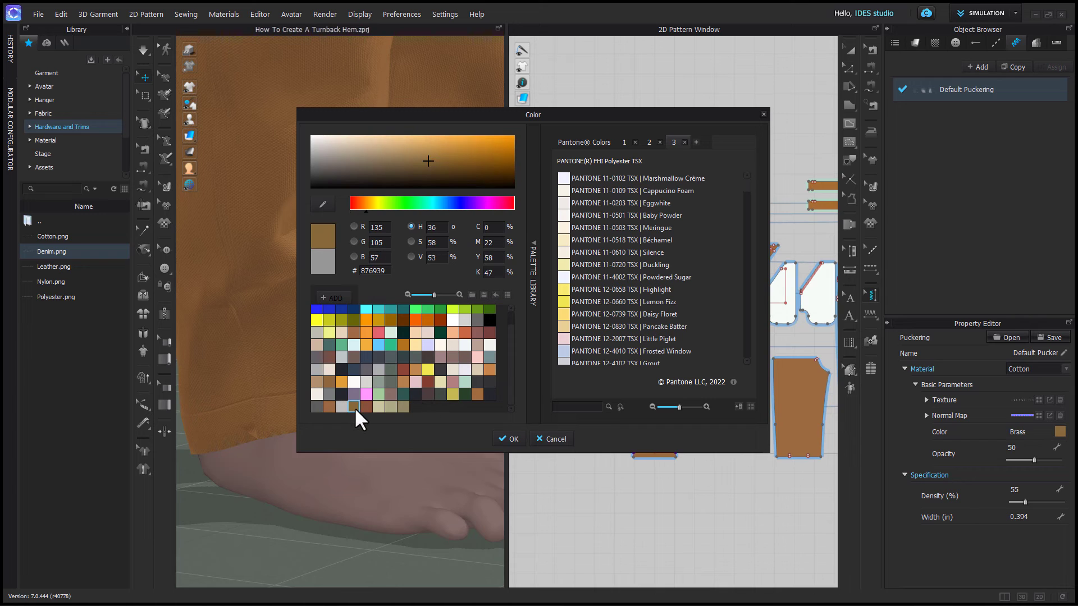
{"action": "left_click_drag", "start_coordinate": [464, 149], "coordinate": [466, 181]}
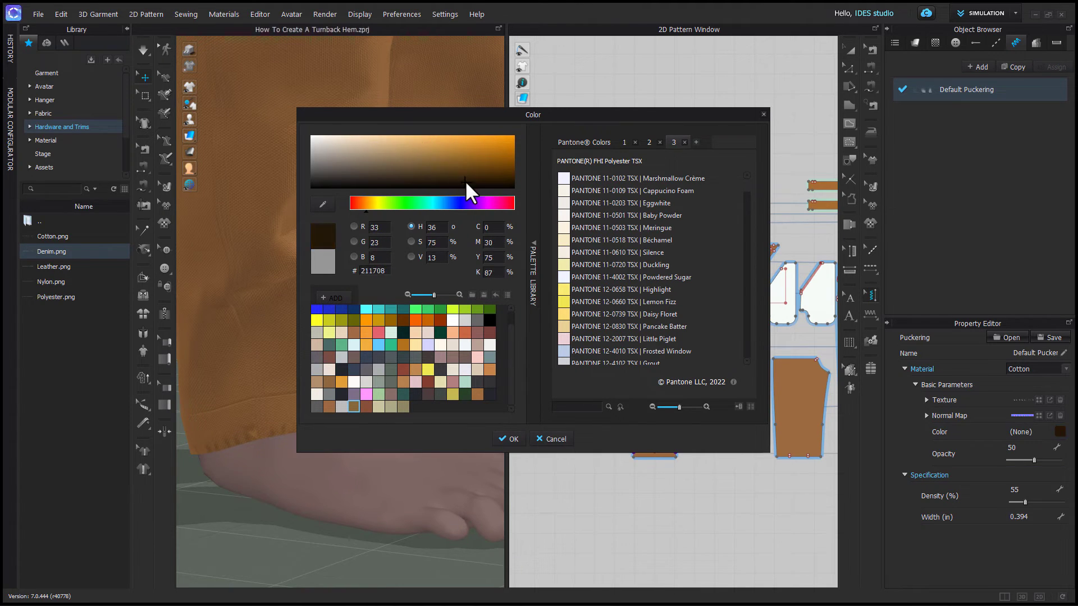
{"action": "left_click", "coordinate": [553, 439]}
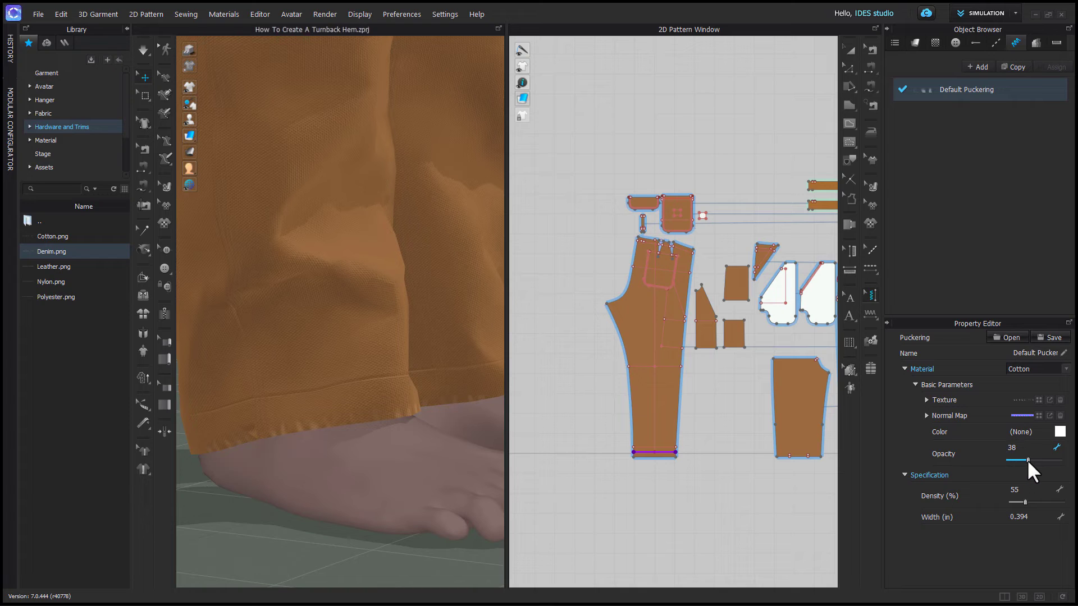
Remove the texture from Default Puckering and set its normal map intensity to 50
{"action": "left_click", "coordinate": [1060, 400]}
{"action": "left_click", "coordinate": [926, 415]}
{"action": "left_click", "coordinate": [1032, 430]}
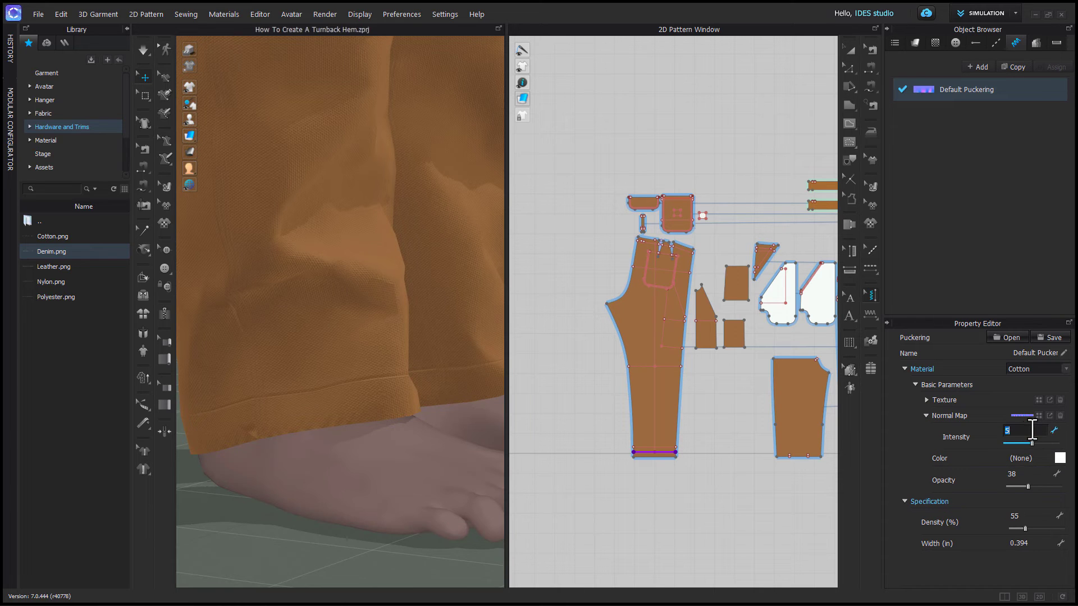
{"action": "type", "text": "50"}
{"action": "key", "text": "Return"}
Set the width of Default Puckering to 0.5 in and its density to 80%
{"action": "left_click", "coordinate": [1031, 543]}
{"action": "left_click", "coordinate": [1034, 515]}
{"action": "right_click_drag", "start_coordinate": [312, 453], "coordinate": [342, 462]}
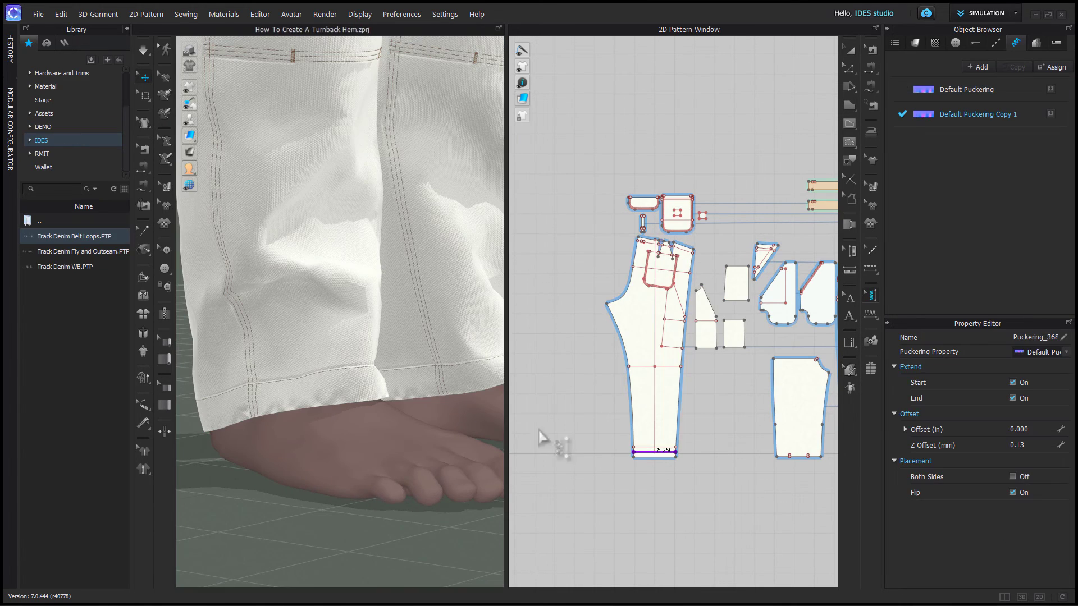
Add another puckering style and set its normal map to the Leather01 image from folder 1009
{"action": "left_click", "coordinate": [978, 67]}
{"action": "left_click", "coordinate": [1049, 416]}
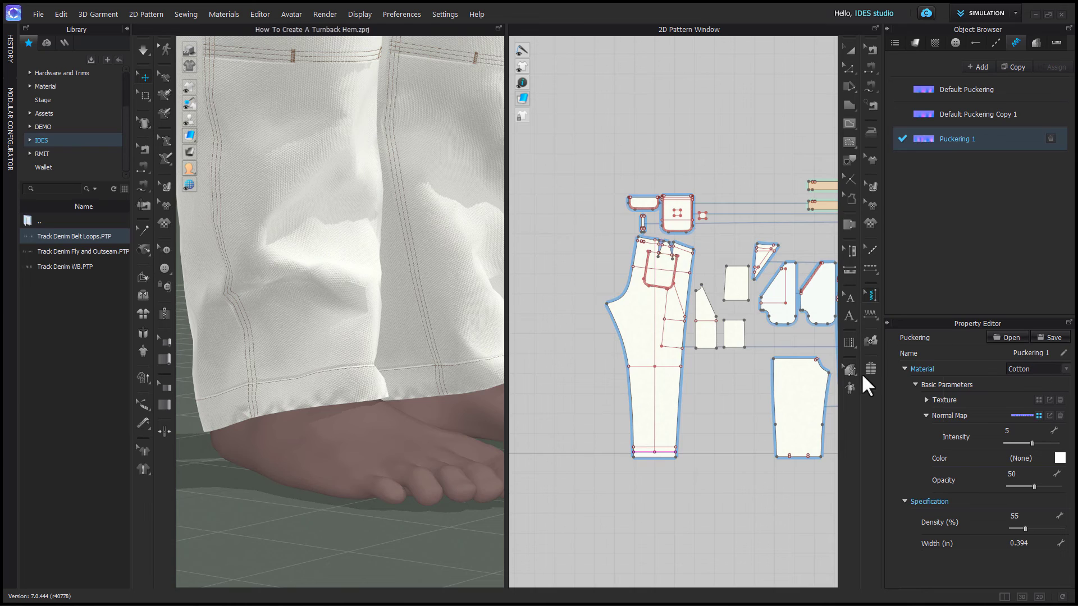
{"action": "left_click", "coordinate": [508, 200]}
{"action": "scroll", "coordinate": [594, 404], "scroll_direction": "down", "scroll_amount": 1}
{"action": "double_click", "coordinate": [585, 340]}
{"action": "left_click", "coordinate": [570, 272]}
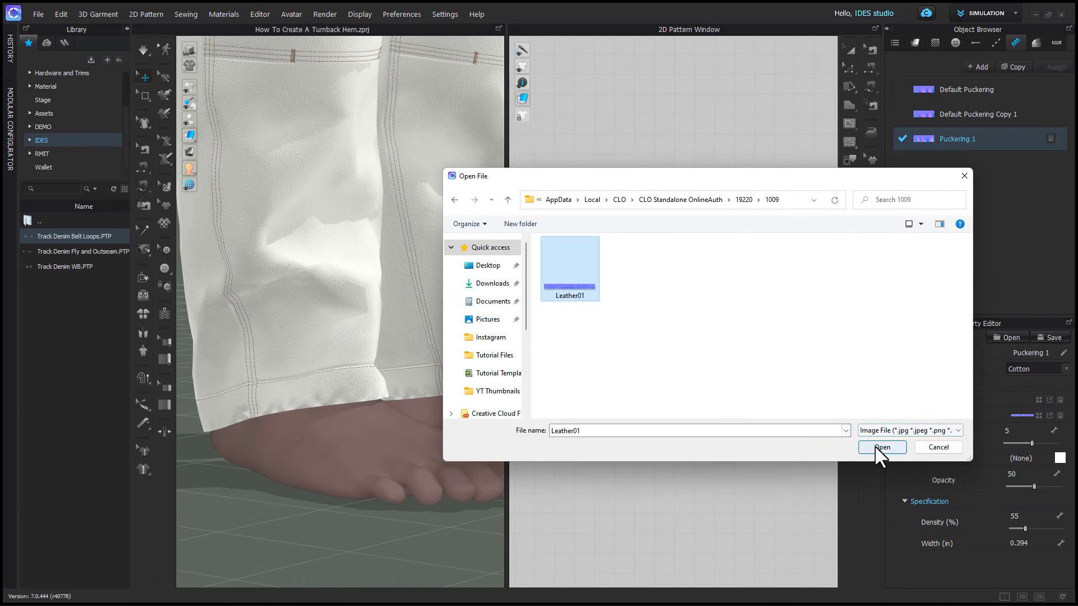
{"action": "left_click", "coordinate": [879, 449]}
Apply Puckering 1 to the upper internal hem line of the back and front legs and toggle its Flip placement
{"action": "left_click", "coordinate": [654, 447]}
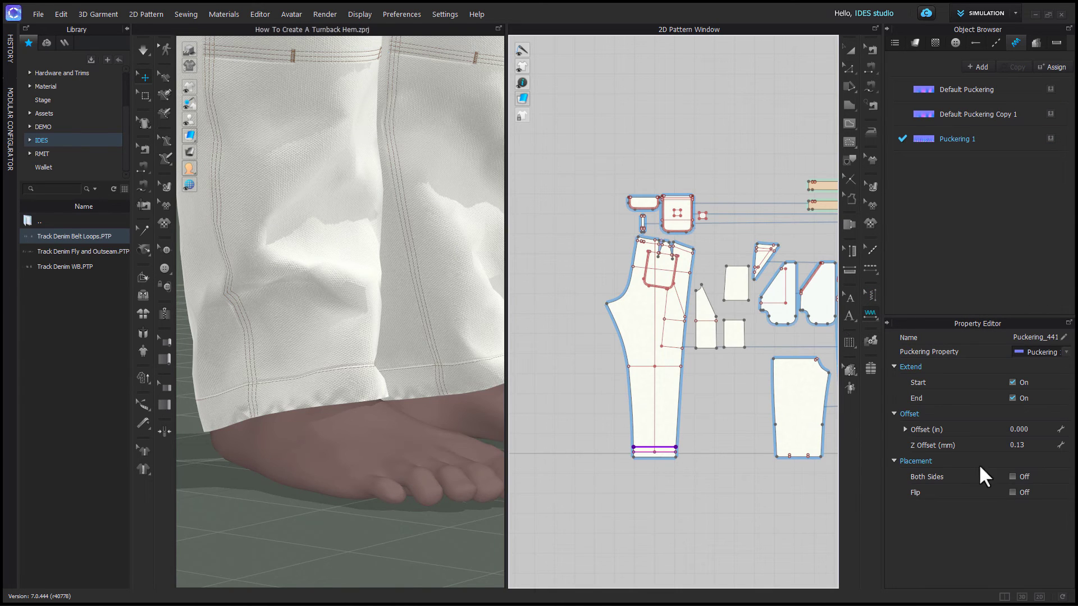
{"action": "middle_click_drag", "start_coordinate": [780, 480], "coordinate": [646, 474]}
{"action": "left_click", "coordinate": [739, 441]}
{"action": "left_click", "coordinate": [1012, 492]}
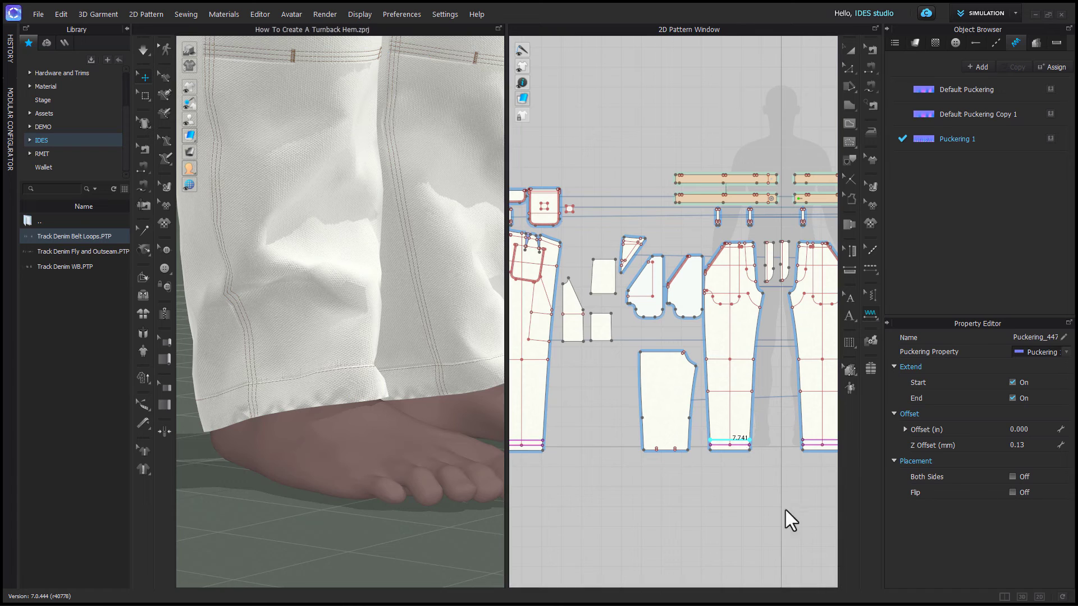
Set Puckering 1 to a normal map intensity of 50, a width of 0.5 in and a density of 80%
{"action": "left_click", "coordinate": [957, 139]}
{"action": "left_click", "coordinate": [1029, 430]}
{"action": "type", "text": "50"}
{"action": "key", "text": "Return"}
{"action": "left_click", "coordinate": [1038, 545]}
{"action": "type", "text": ".5"}
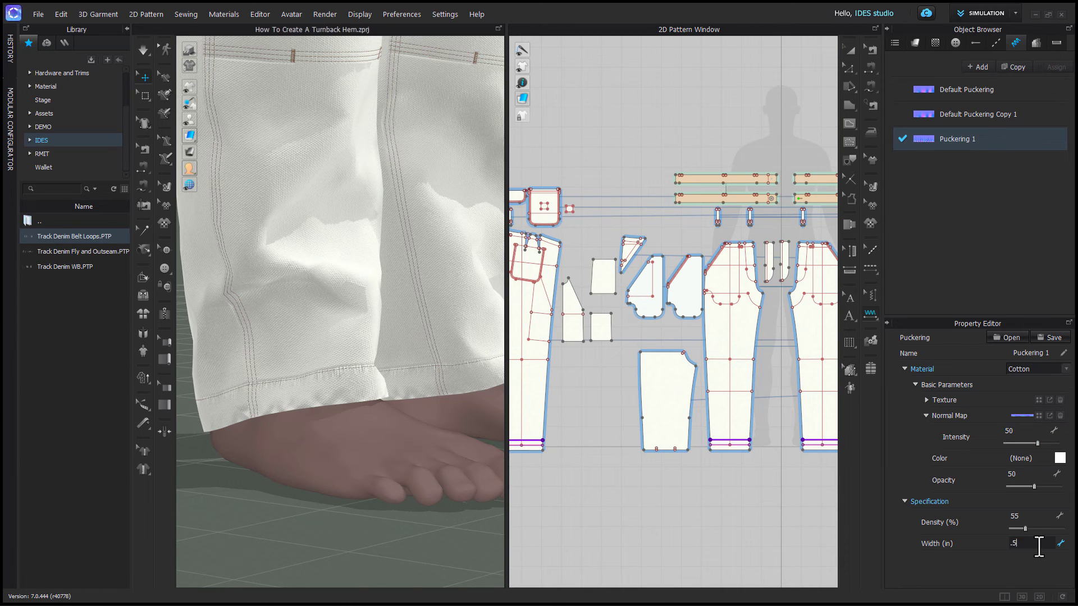
{"action": "key", "text": "Return"}
{"action": "left_click", "coordinate": [1034, 517]}
{"action": "type", "text": "80"}
{"action": "key", "text": "Return"}
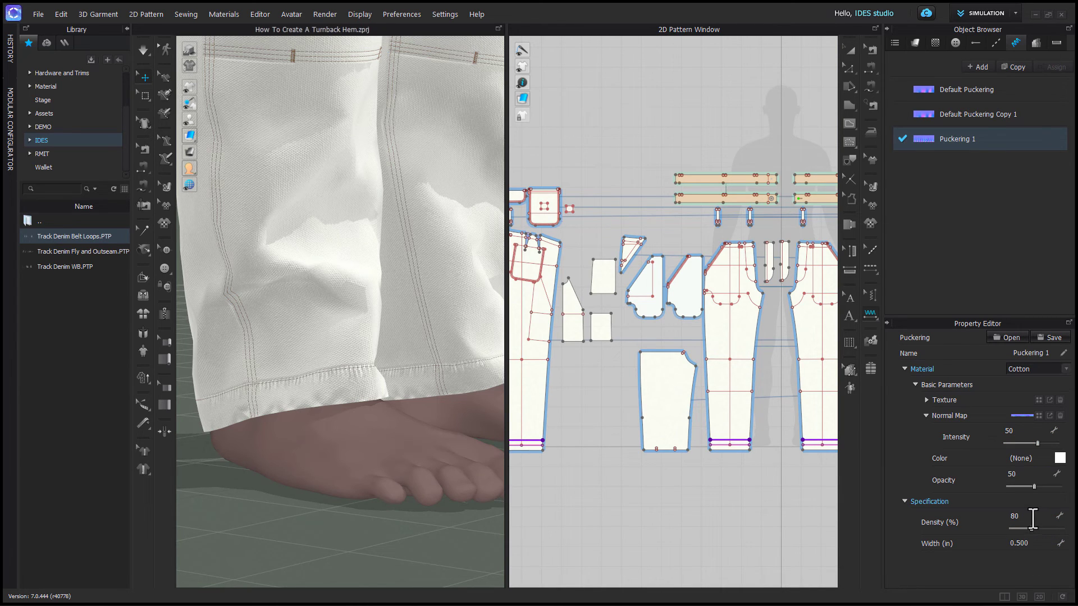
Set the normal map intensity of Puckering 1 to 10 and its density to 120%
{"action": "left_click", "coordinate": [1035, 430]}
{"action": "type", "text": "10"}
{"action": "key", "text": "Return"}
{"action": "left_click", "coordinate": [1029, 517]}
{"action": "type", "text": "120"}
{"action": "key", "text": "Return"}
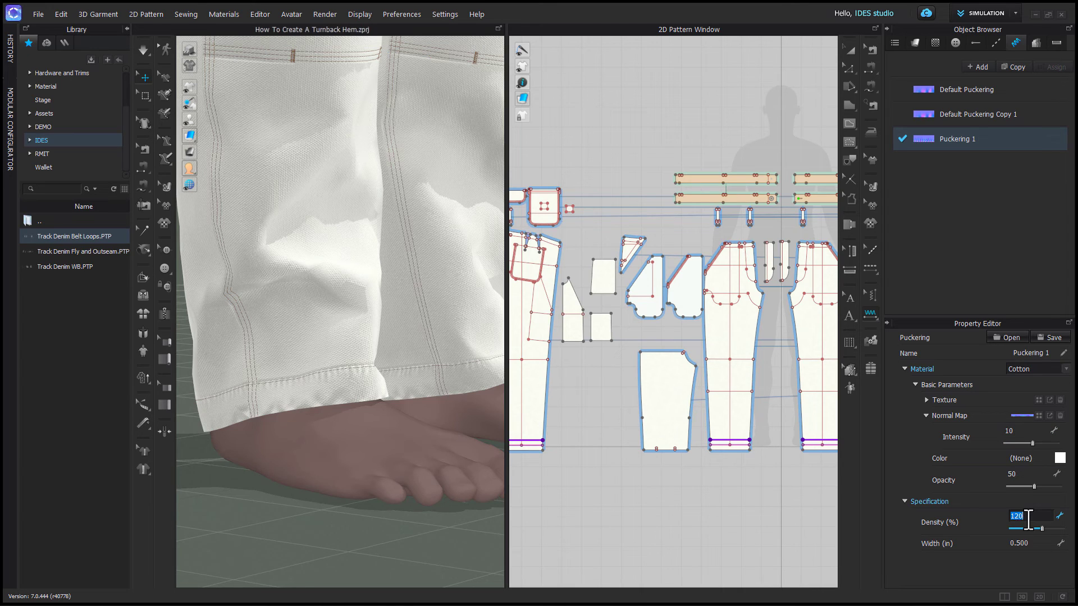
Set the density of Puckering 1 to 60% and its width to 0.25 in
{"action": "type", "text": "60"}
{"action": "key", "text": "Return"}
{"action": "left_click", "coordinate": [1042, 544]}
{"action": "type", "text": "0.25"}
{"action": "key", "text": "Return"}
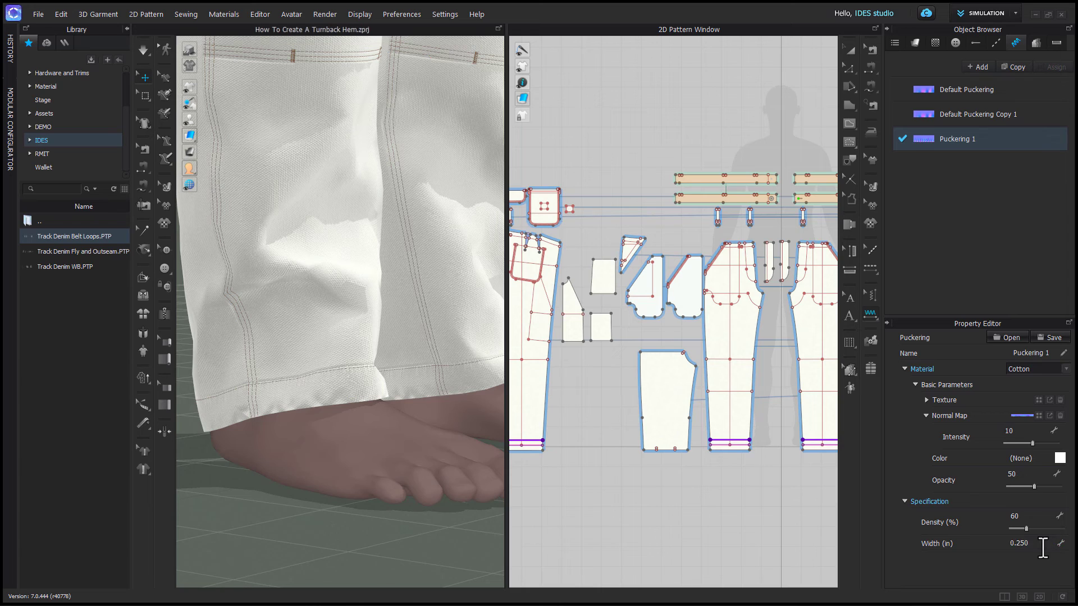
Set the width of Puckering 1 to 0.375 in, try a density of 75%, and settle on 40%
{"action": "left_click", "coordinate": [1043, 543]}
{"action": "type", "text": "0.375"}
{"action": "key", "text": "Return"}
{"action": "left_click", "coordinate": [1041, 516]}
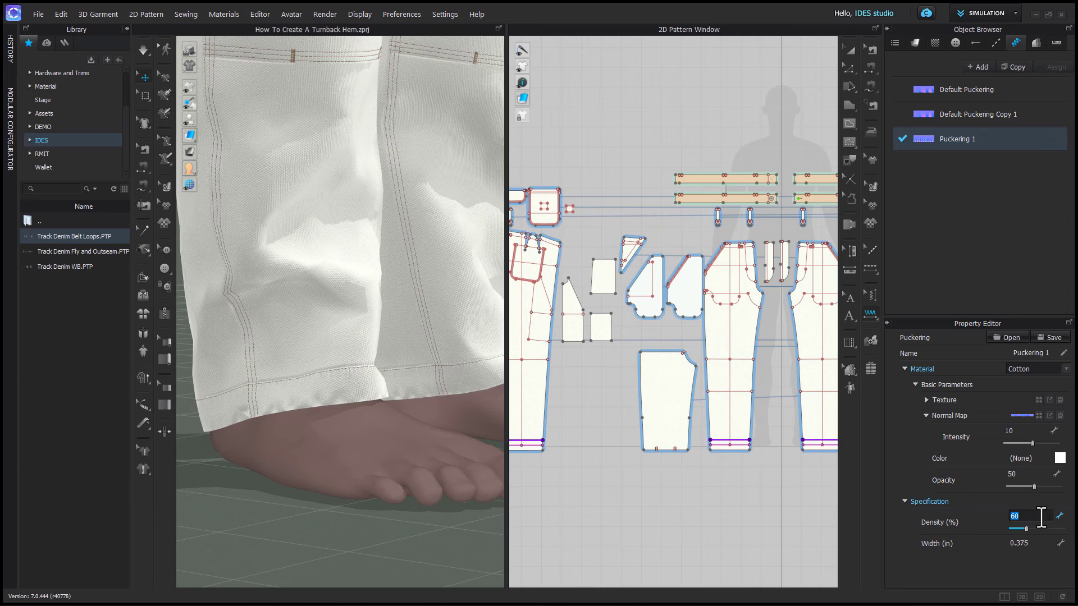
{"action": "type", "text": "75"}
{"action": "key", "text": "Return"}
{"action": "type", "text": "40"}
{"action": "key", "text": "Return"}
Select Default Puckering and Default Puckering Copy 1 together and set their width to 1 in
{"action": "left_click", "coordinate": [949, 113]}
{"action": "left_click", "coordinate": [1032, 544]}
{"action": "type", "text": "1"}
{"action": "key", "text": "Return"}
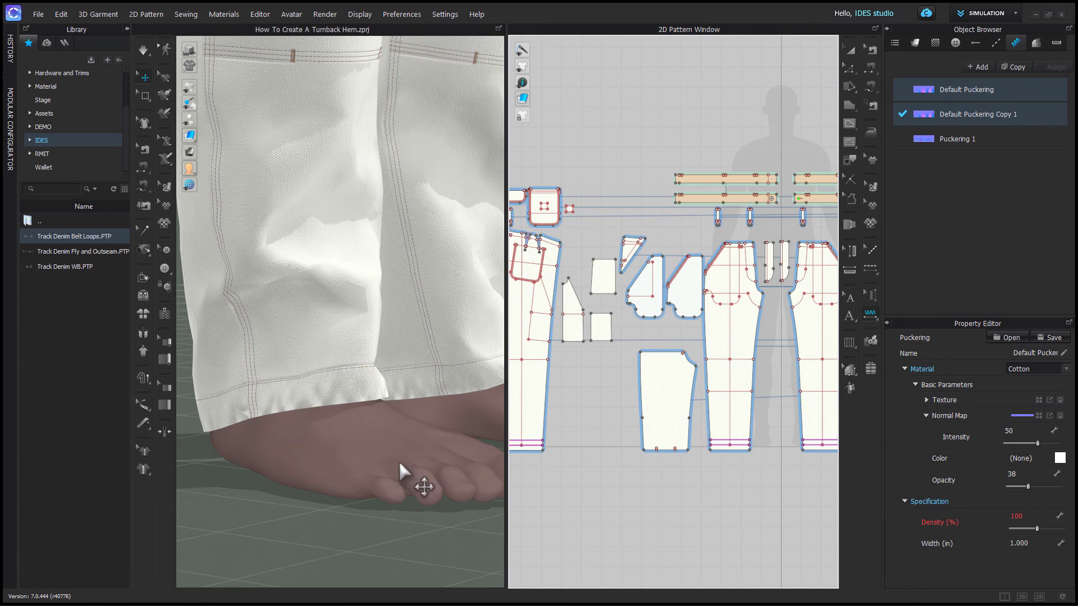
Hide the avatar and examine the inside of the trouser hem from below
{"action": "key", "text": "shift+a"}
{"action": "right_click_drag", "start_coordinate": [415, 474], "coordinate": [325, 459]}
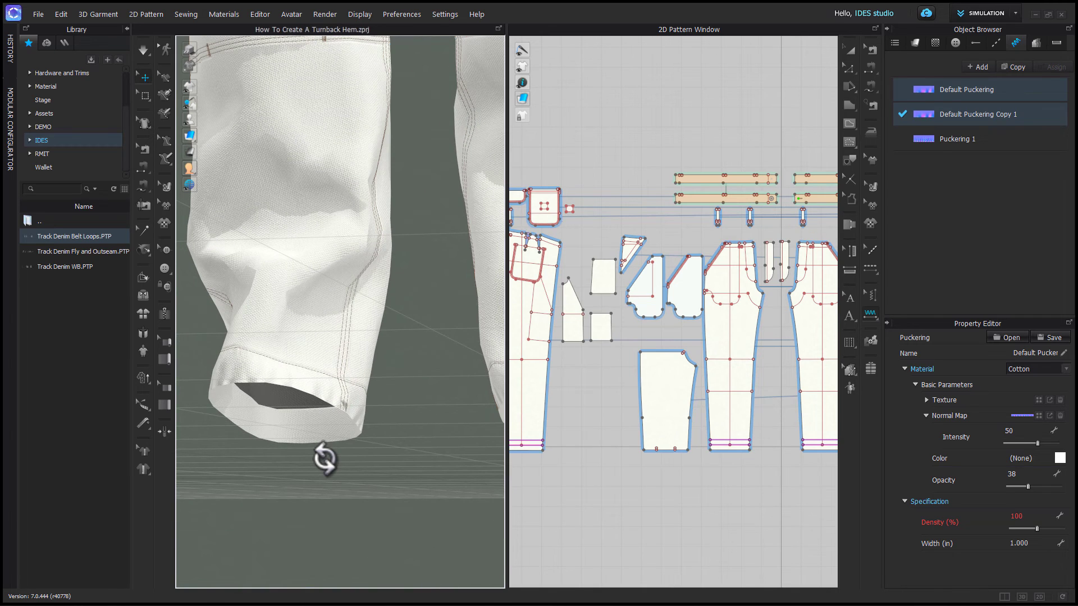
{"action": "middle_click_drag", "start_coordinate": [580, 484], "coordinate": [656, 477]}
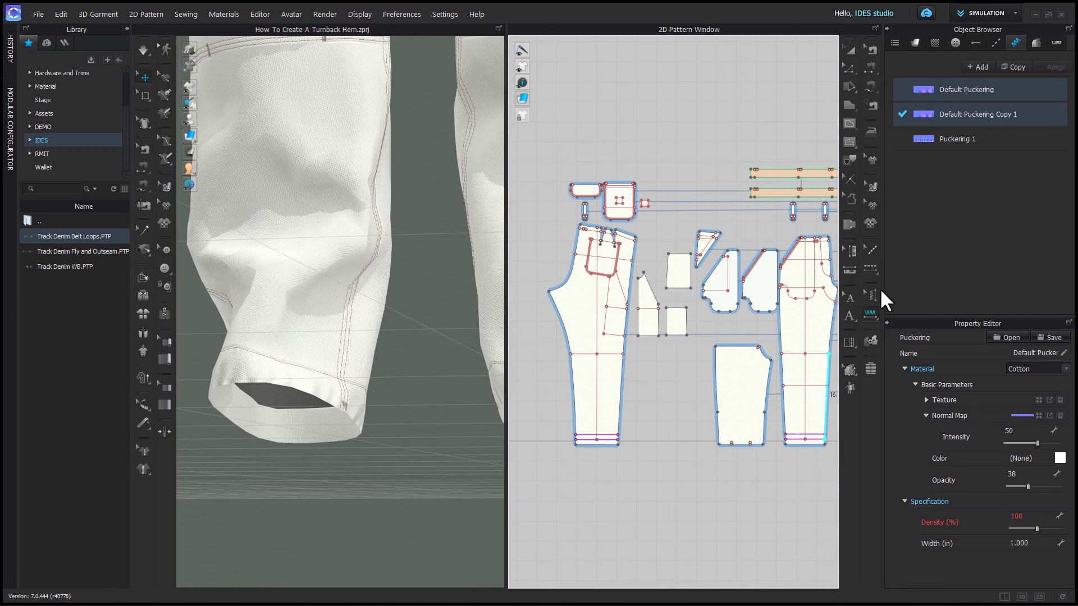
Apply the Edge Stitch topstitch to the bottom hem edge of the front leg pattern
{"action": "left_click", "coordinate": [871, 251]}
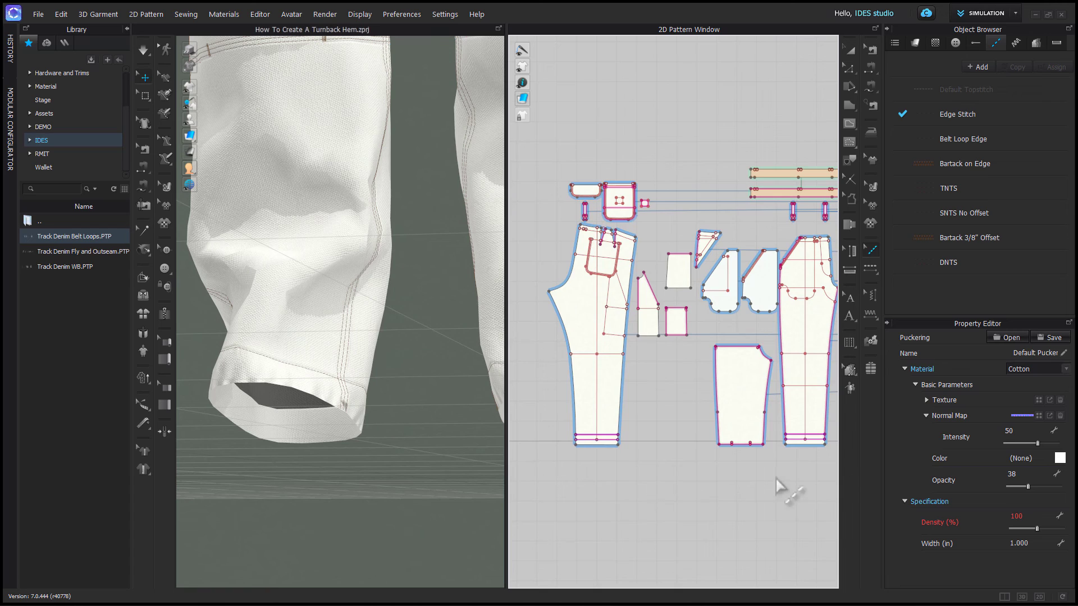
{"action": "right_click_drag", "start_coordinate": [775, 489], "coordinate": [634, 472]}
{"action": "scroll", "coordinate": [634, 465], "scroll_direction": "up", "scroll_amount": 5}
{"action": "left_click", "coordinate": [621, 393]}
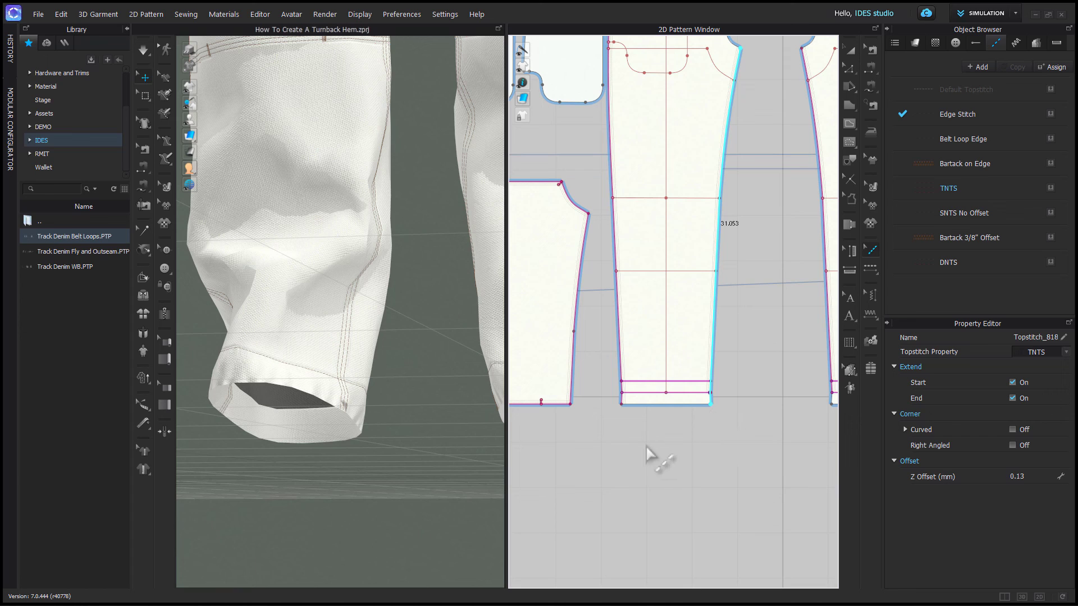
{"action": "left_click", "coordinate": [984, 113]}
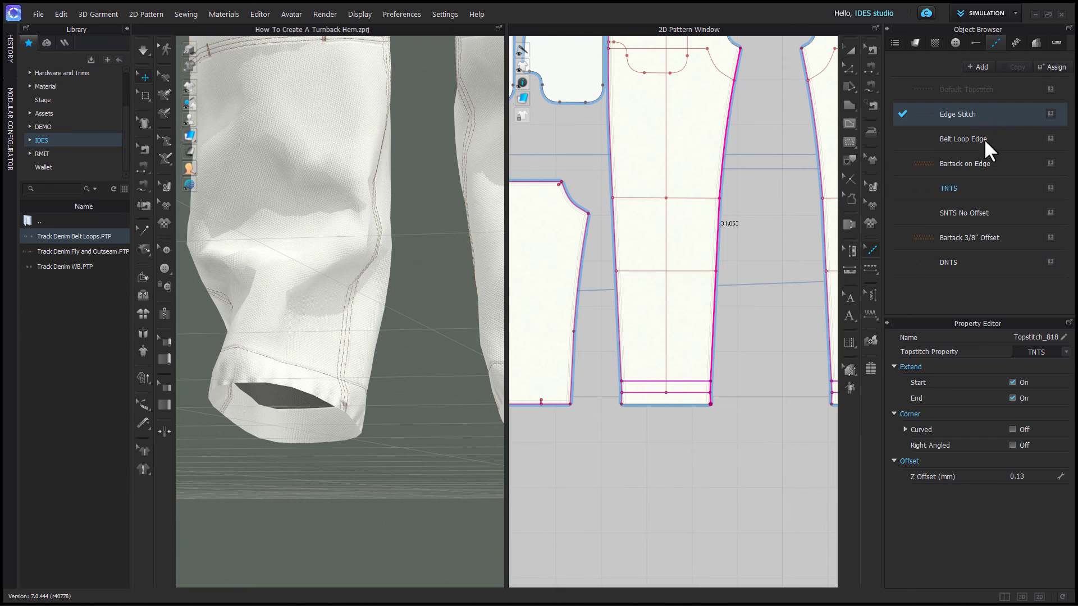
{"action": "left_click", "coordinate": [871, 270]}
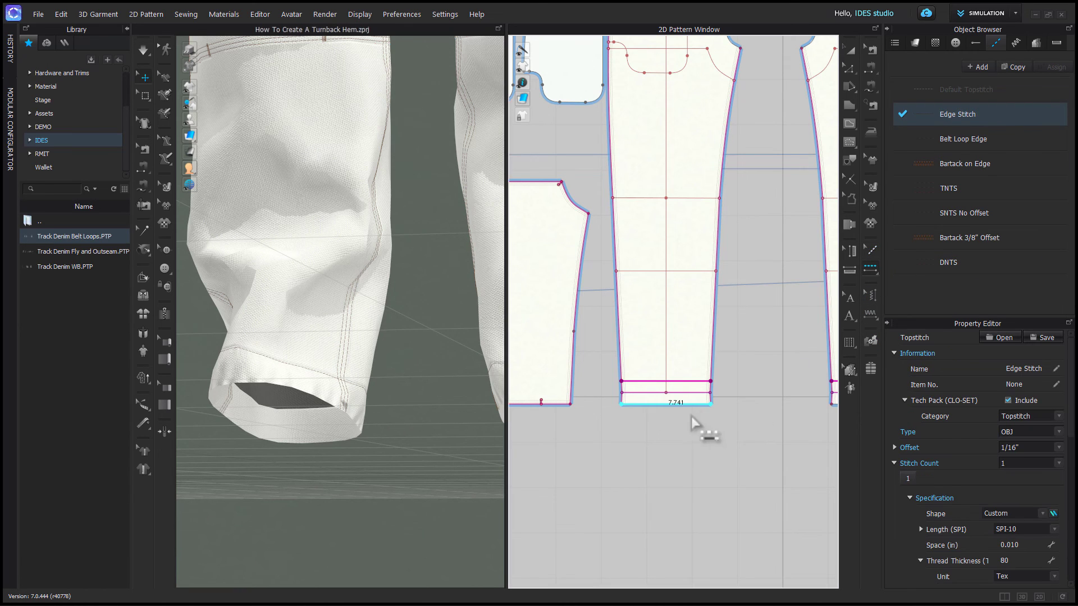
Apply the same Edge Stitch topstitch to the bottom hem edge of the back leg pattern
{"action": "scroll", "coordinate": [605, 454], "scroll_direction": "down", "scroll_amount": 2}
{"action": "middle_click_drag", "start_coordinate": [606, 446], "coordinate": [713, 429]}
{"action": "middle_click_drag", "start_coordinate": [613, 438], "coordinate": [717, 423]}
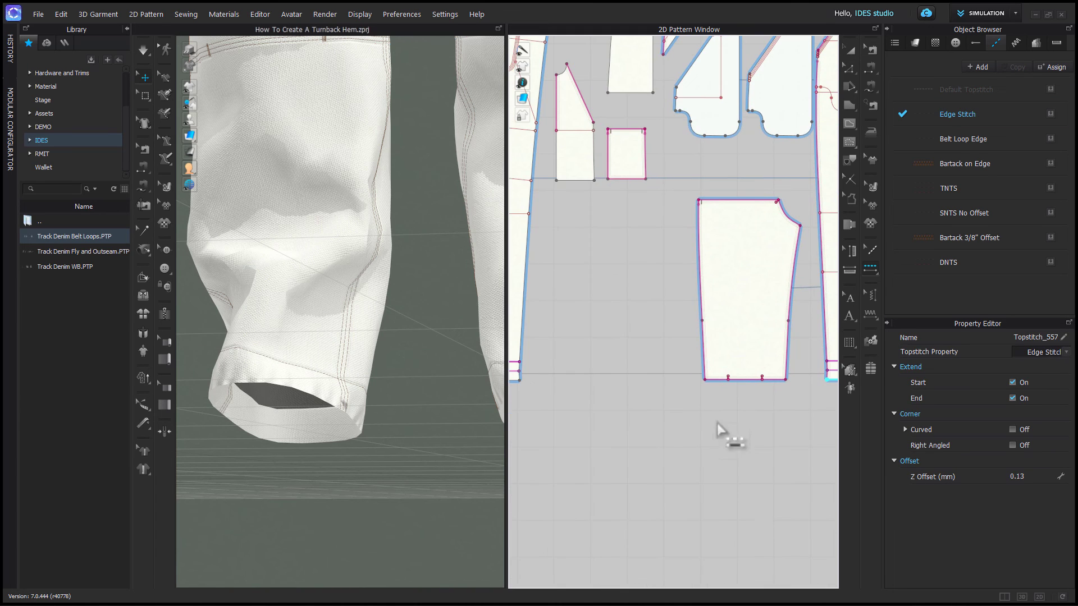
{"action": "middle_click_drag", "start_coordinate": [548, 414], "coordinate": [675, 409]}
{"action": "left_click", "coordinate": [605, 380]}
{"action": "scroll", "coordinate": [348, 489], "scroll_direction": "up", "scroll_amount": 2}
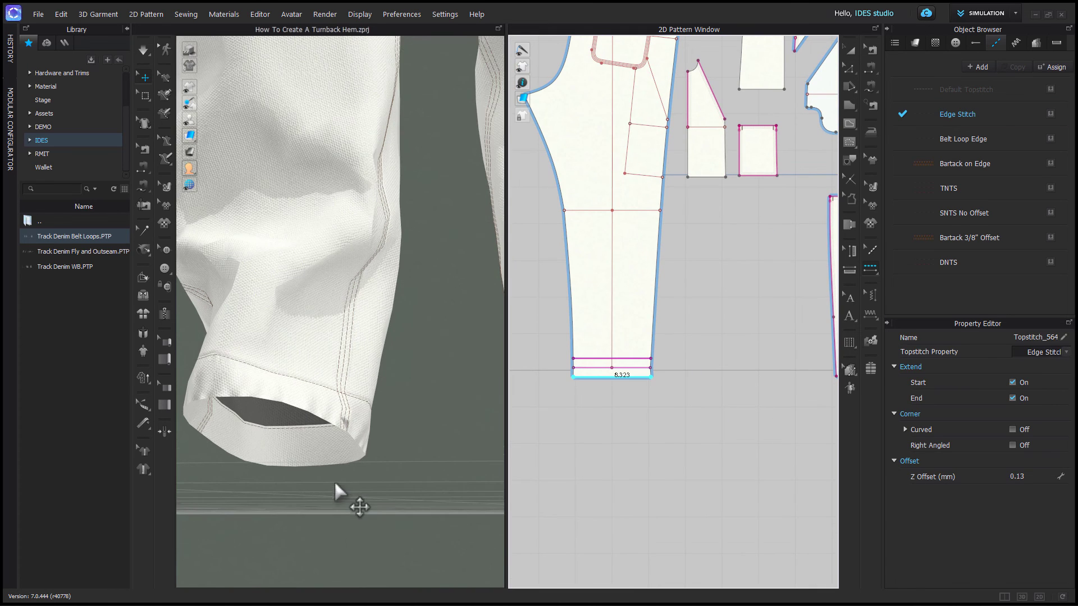
Extend the side seam and inseam sewing lines of the back leg pattern down to the bottom hem edge
{"action": "right_click_drag", "start_coordinate": [337, 493], "coordinate": [385, 500]}
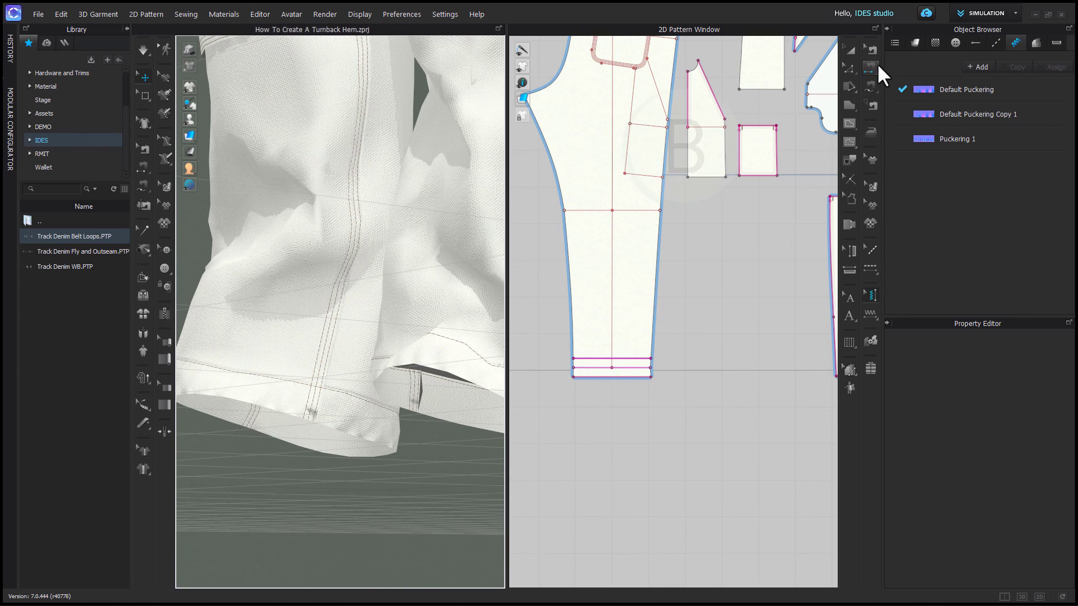
{"action": "key", "text": "b"}
{"action": "left_click", "coordinate": [653, 356]}
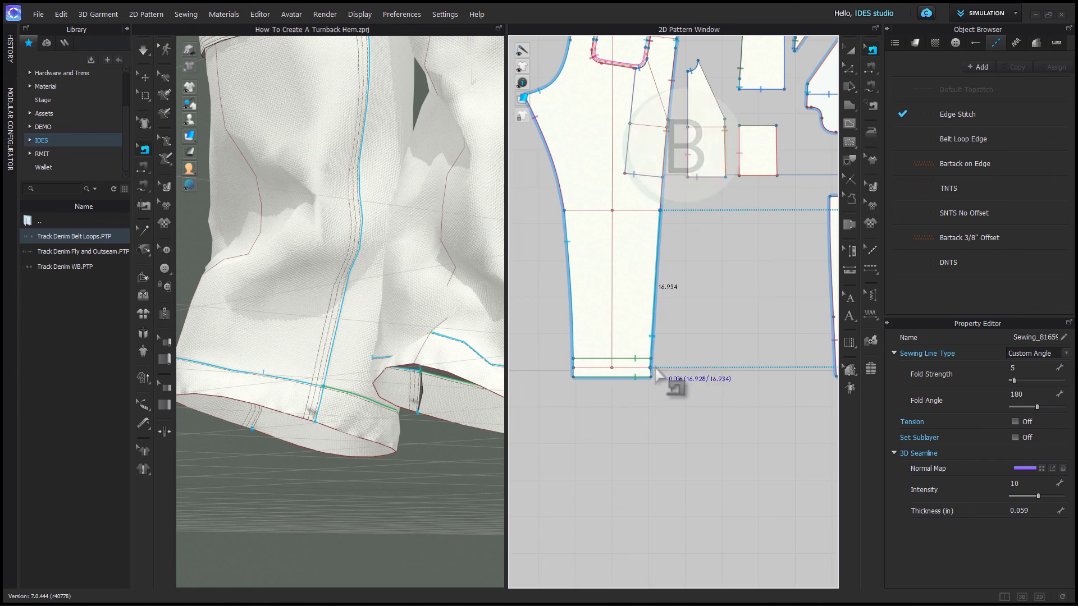
{"action": "left_click_drag", "start_coordinate": [651, 371], "coordinate": [653, 386]}
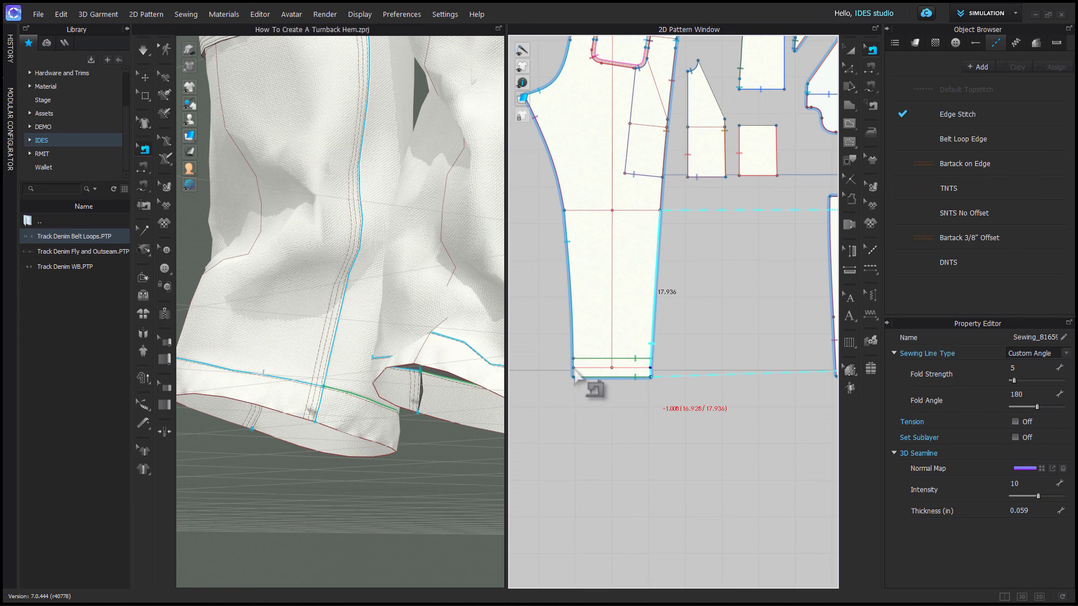
{"action": "left_click", "coordinate": [573, 373]}
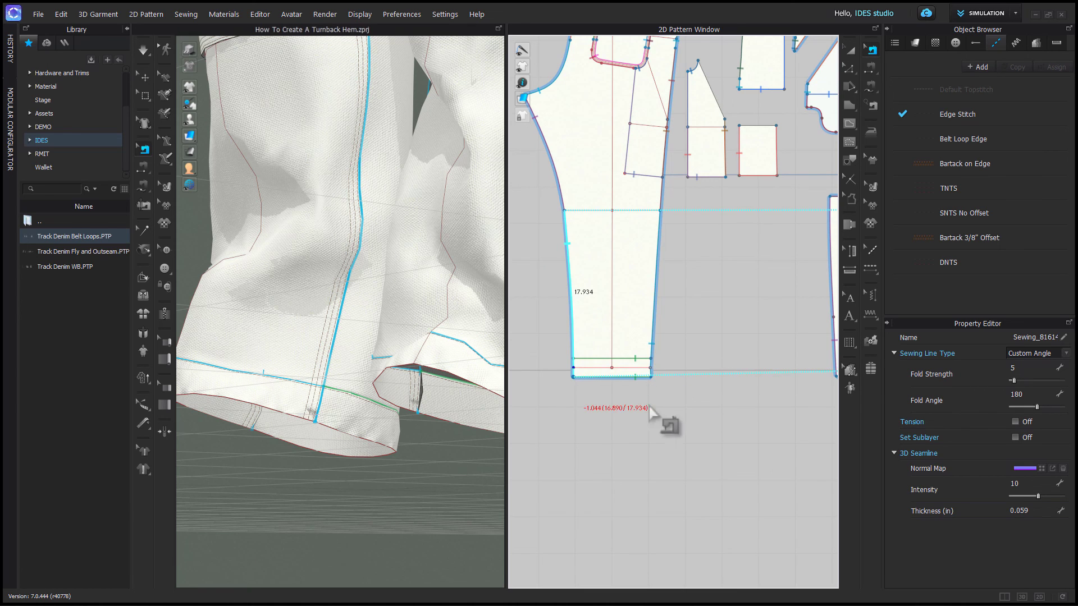
Extend both side sewing lines of the front leg pattern to the bottom hem edge and simulate the garment
{"action": "scroll", "coordinate": [734, 425], "scroll_direction": "down", "scroll_amount": 4}
{"action": "middle_click_drag", "start_coordinate": [760, 434], "coordinate": [645, 440]}
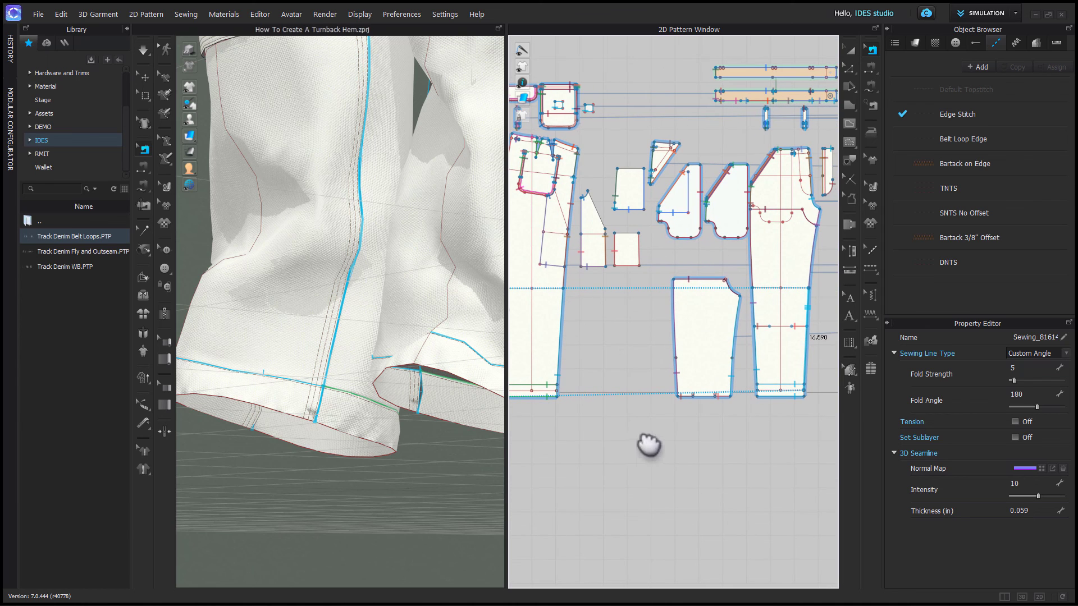
{"action": "scroll", "coordinate": [814, 430], "scroll_direction": "up", "scroll_amount": 3}
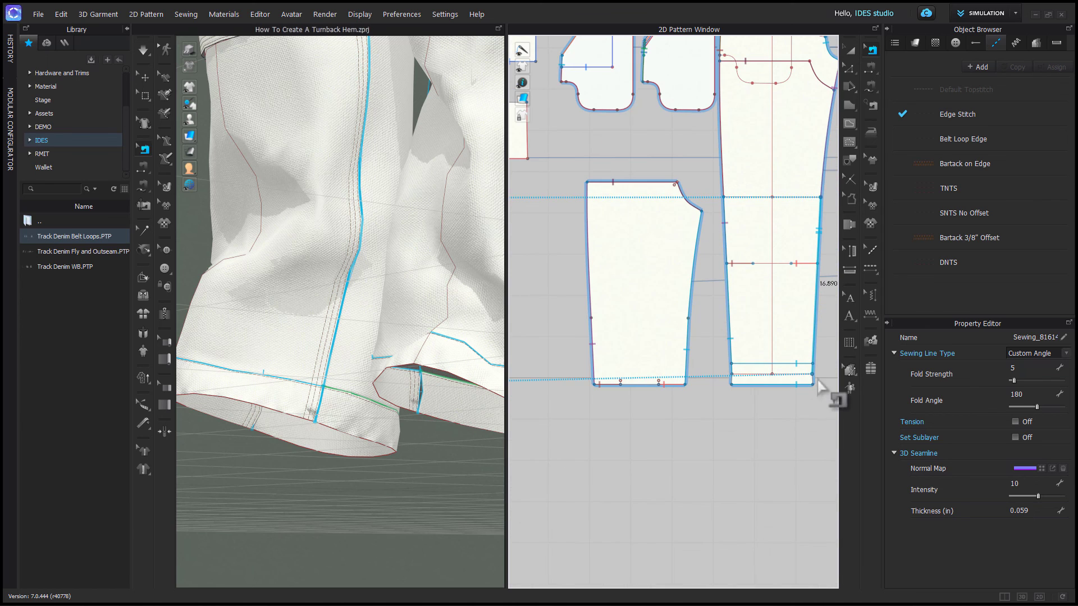
{"action": "left_click", "coordinate": [813, 385]}
{"action": "left_click", "coordinate": [732, 385]}
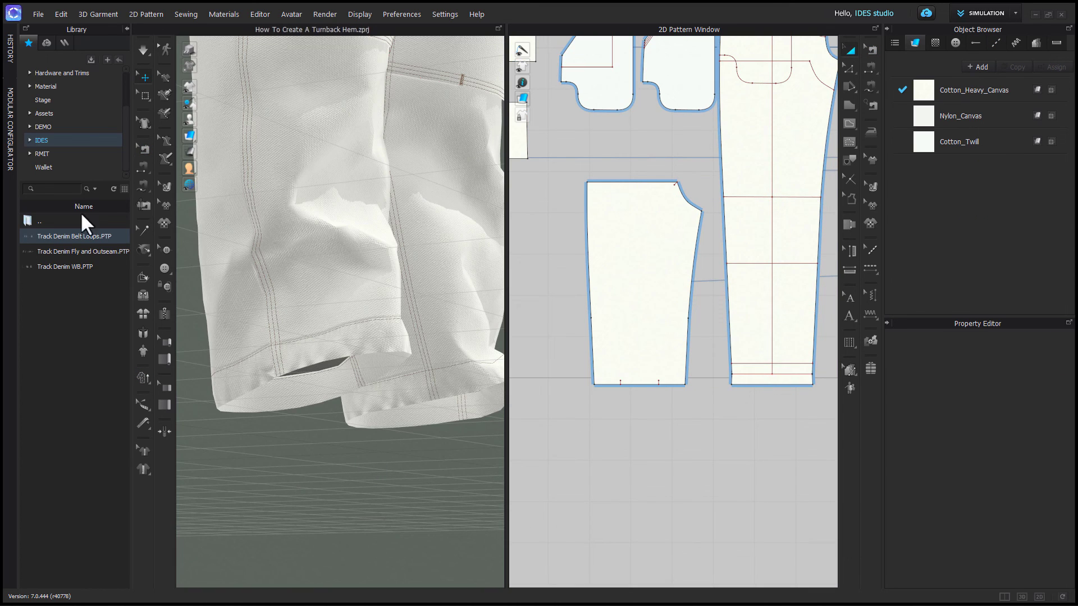
{"action": "key", "text": "space"}
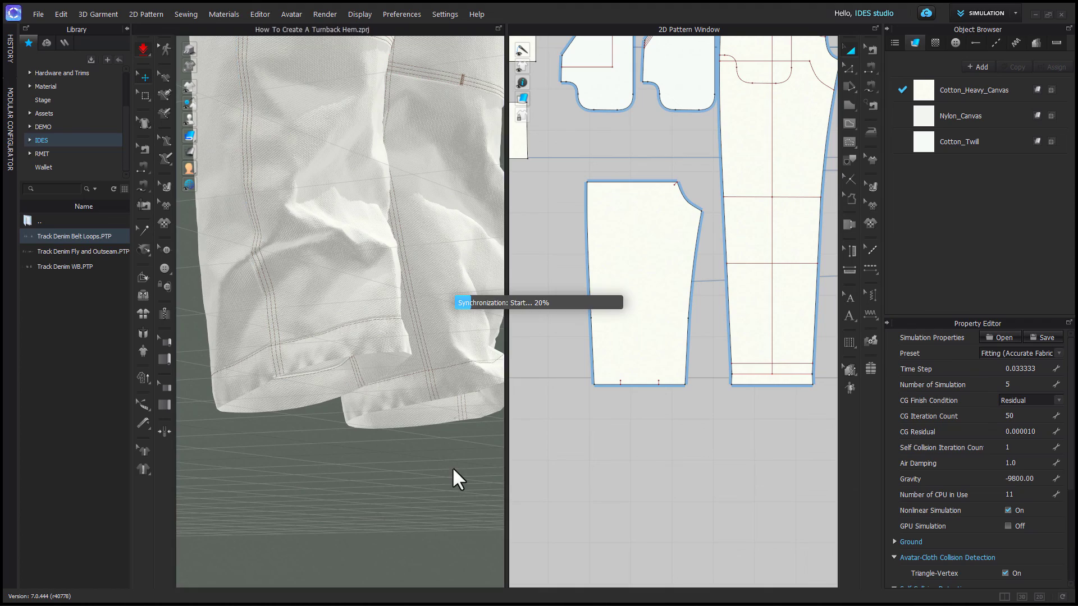